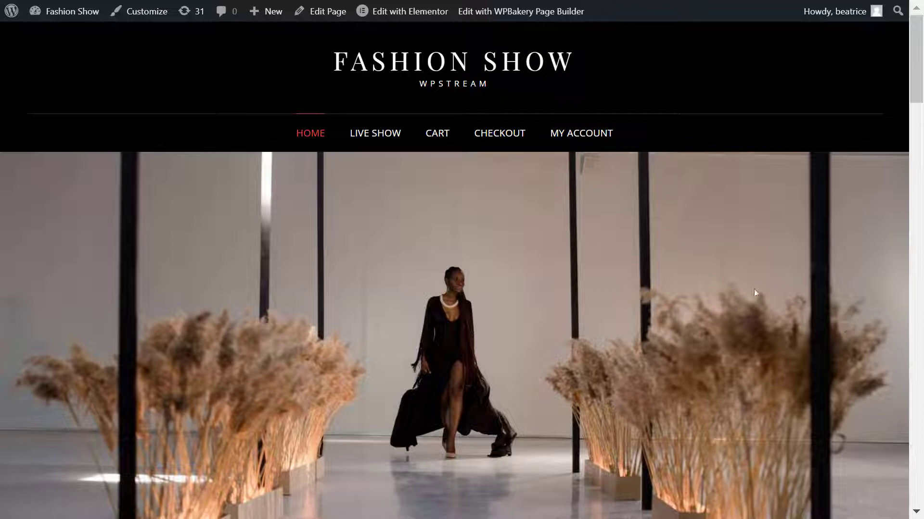
# Step: Go from the Fashion Show front page to the About WordPress 5.8.2 admin page
pyautogui.click(14, 16)
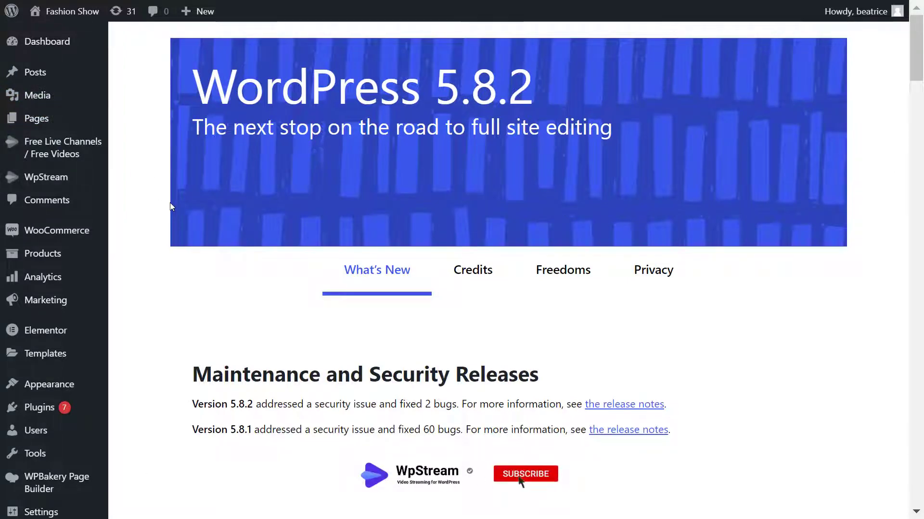
# Step: Open the empty WpStream Credentials page and follow its link to the WpStream.net home page
pyautogui.moveTo(80, 187)
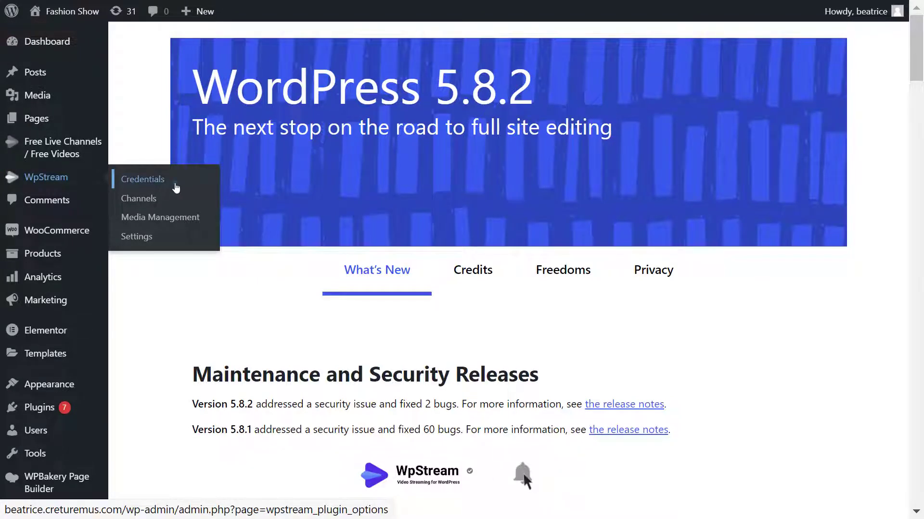
pyautogui.click(176, 188)
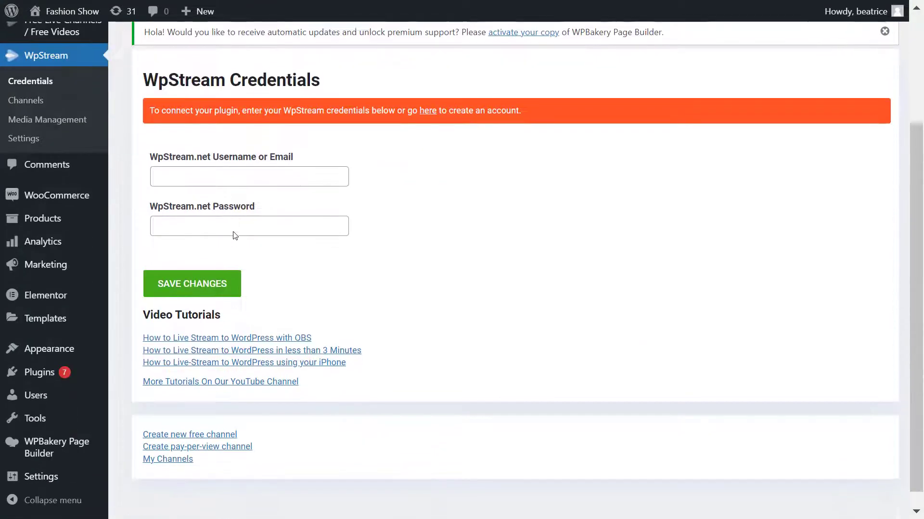
pyautogui.scroll(-3, 233, 235)
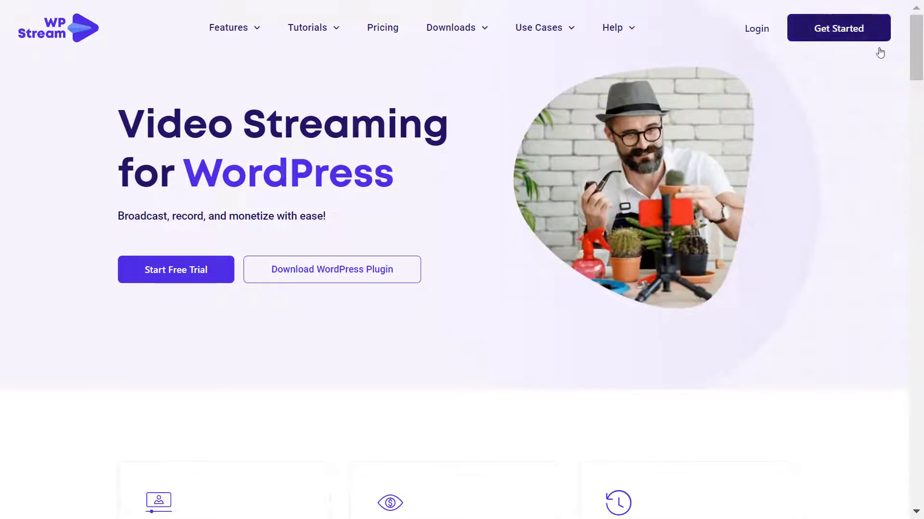
# Step: Register a free-trial WpStream account with an e-mail address and matching password
pyautogui.click(875, 29)
pyautogui.click(611, 153)
pyautogui.press('Return')
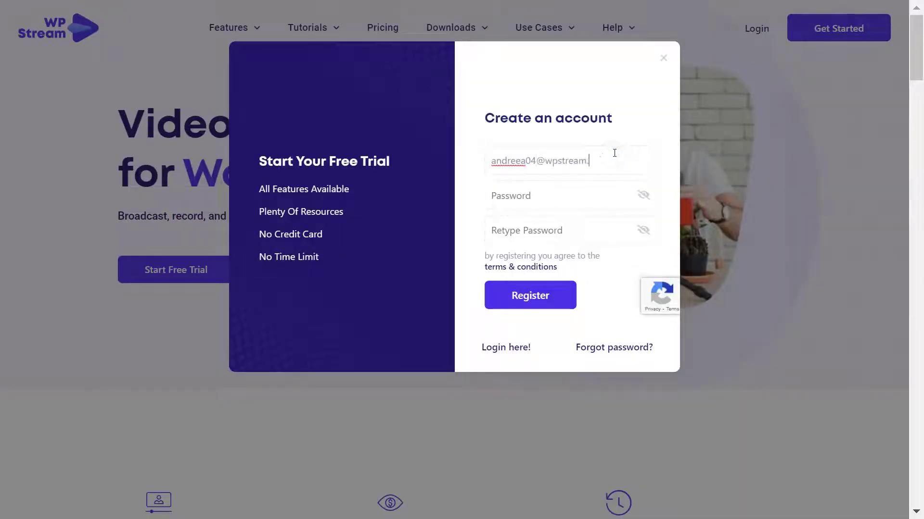
pyautogui.hotkey('ctrl', 'a')
pyautogui.click(551, 198)
pyautogui.write('a•••••••••••')
pyautogui.press('Tab')
pyautogui.write('••••••••••••')
pyautogui.click(559, 289)
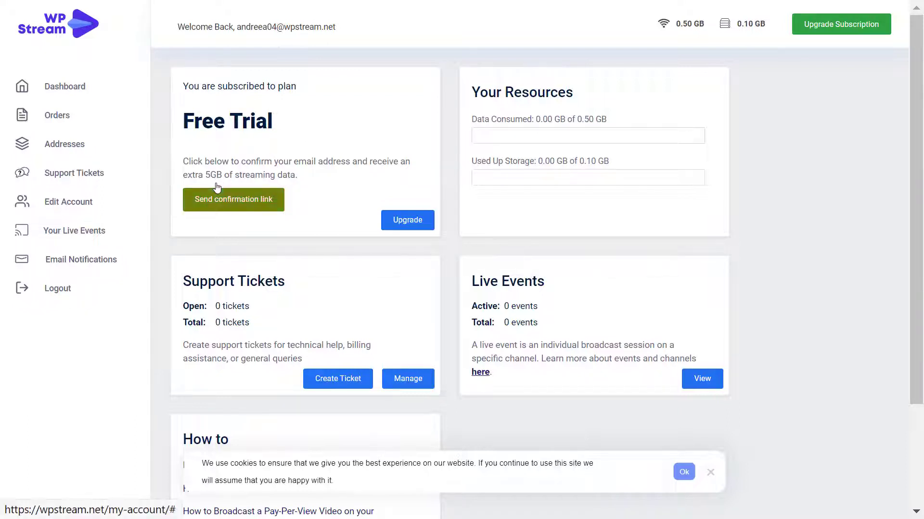
# Step: Enter the new account's password on WordPress's WpStream Credentials page
pyautogui.press('Tab')
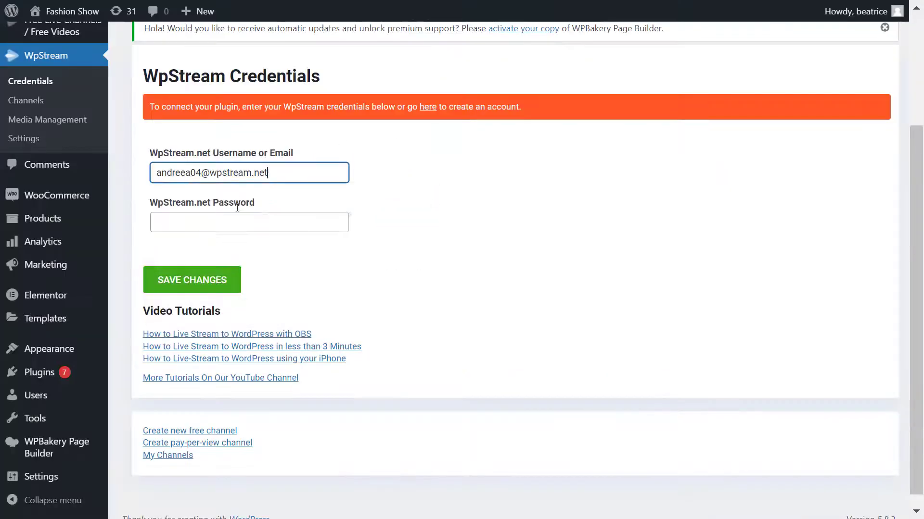
pyautogui.click(273, 226)
pyautogui.write('•••••••••••')
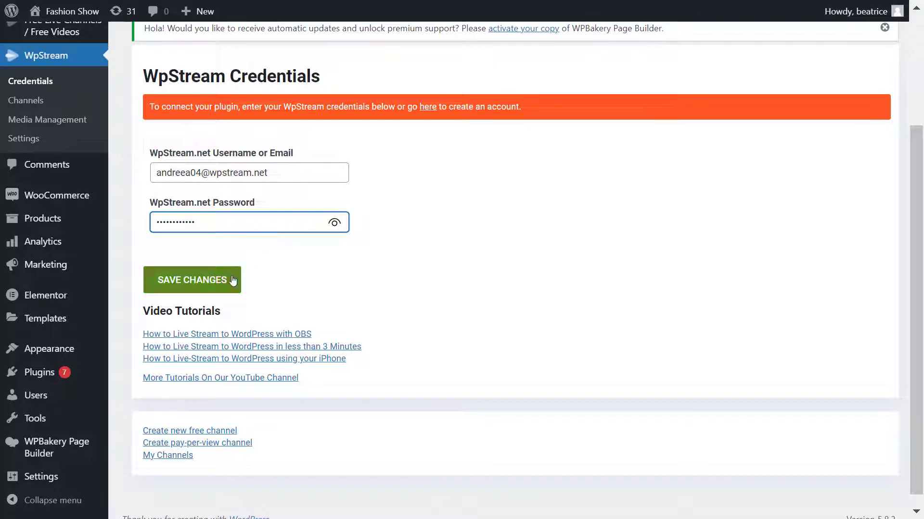
# Step: Save the WpStream credentials and view the still-empty WpStream Channels list
pyautogui.click(233, 280)
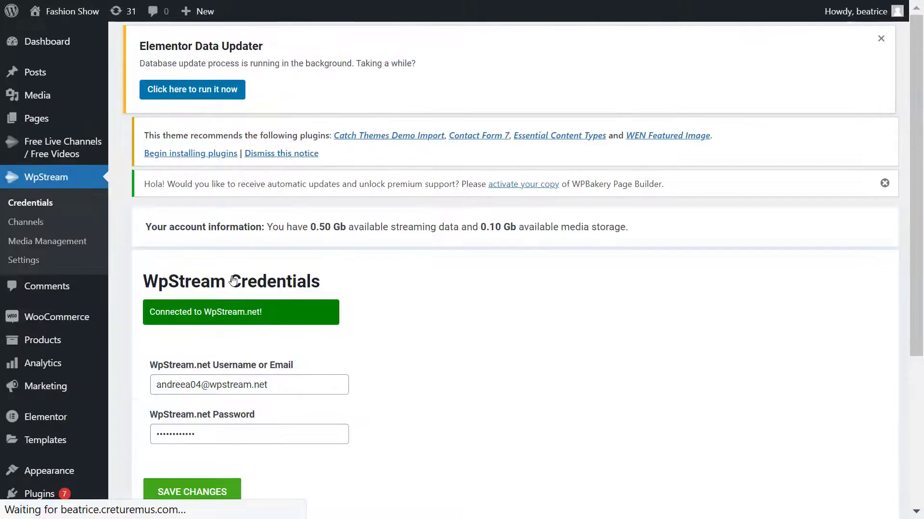
pyautogui.scroll(1, 249, 313)
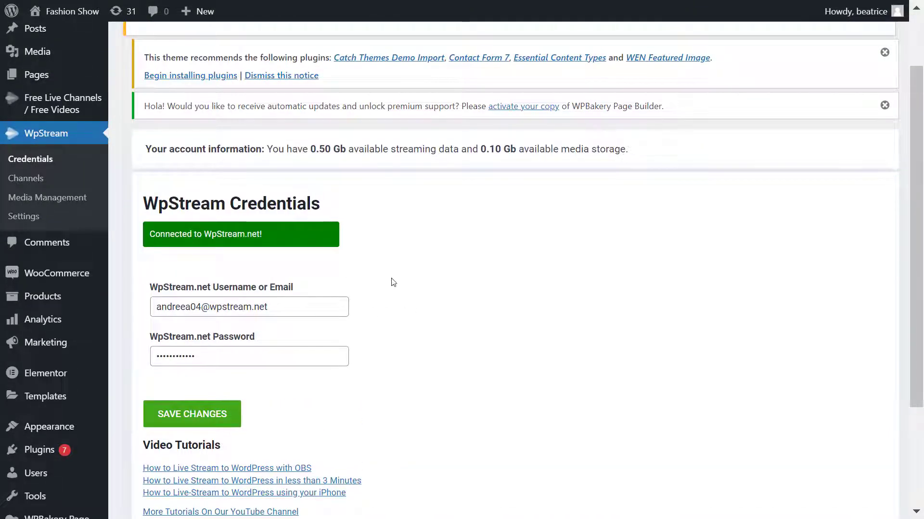
pyautogui.click(50, 184)
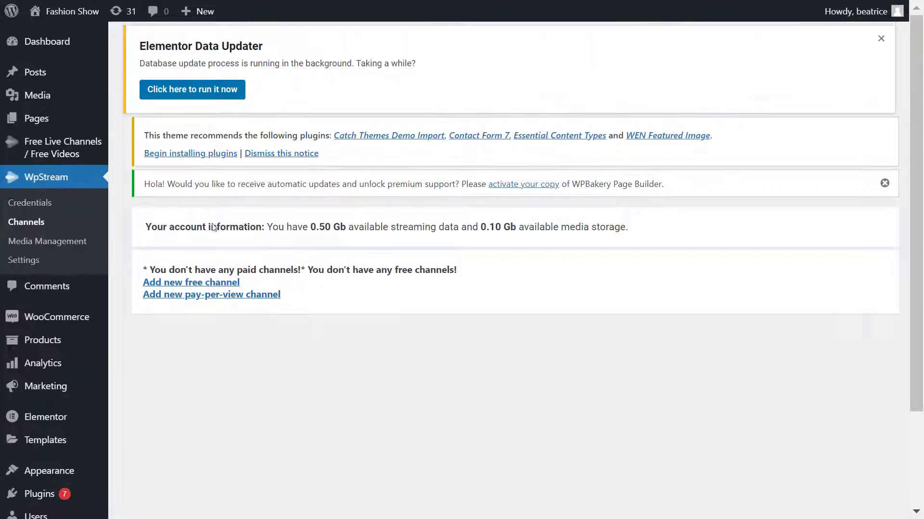
pyautogui.scroll(-3, 348, 263)
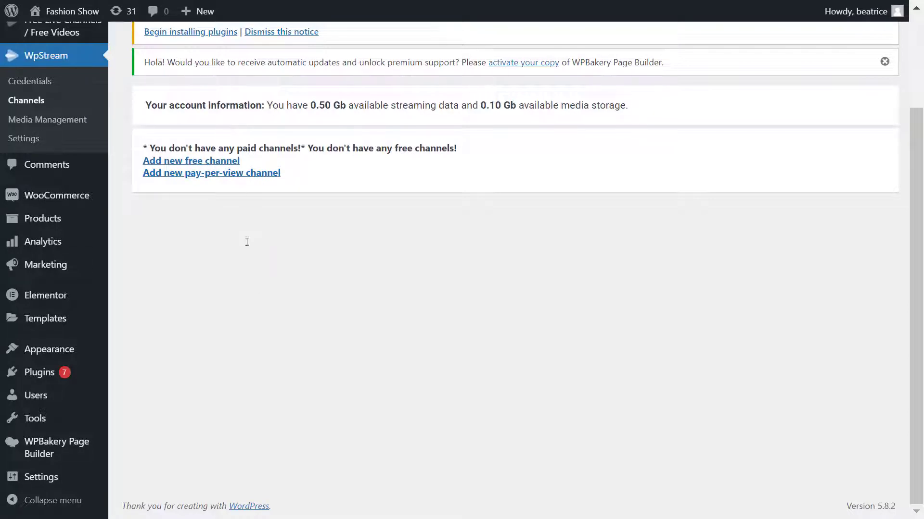
# Step: Start a free channel titled 'Fashion event' with the first runway photo as featured image
pyautogui.click(231, 161)
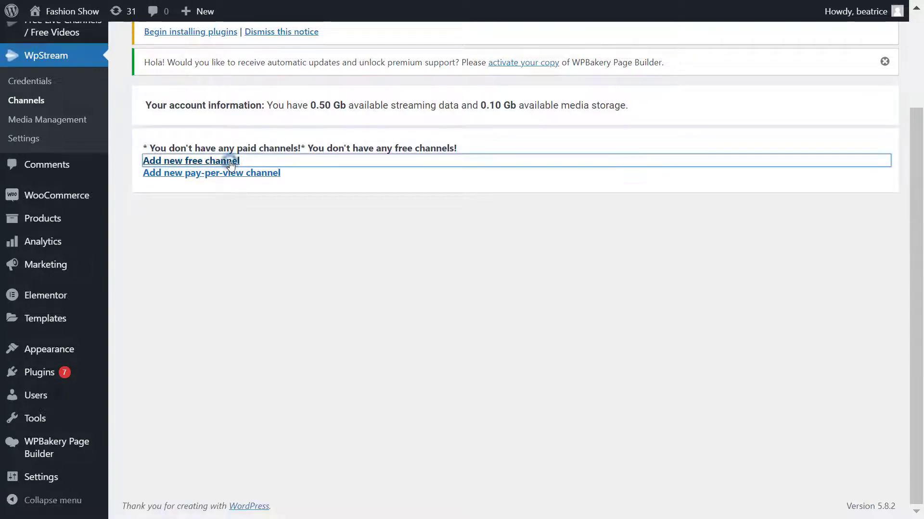
pyautogui.scroll(-2, 249, 206)
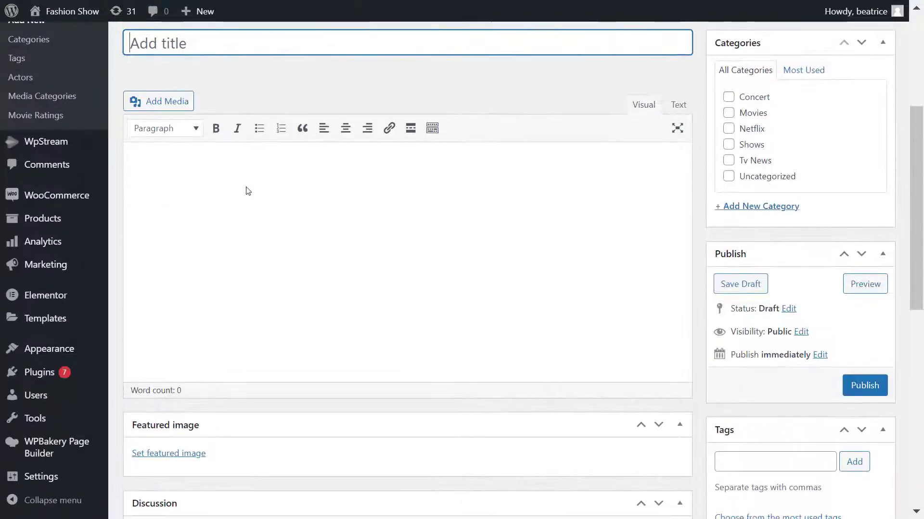
pyautogui.write('Fashion event')
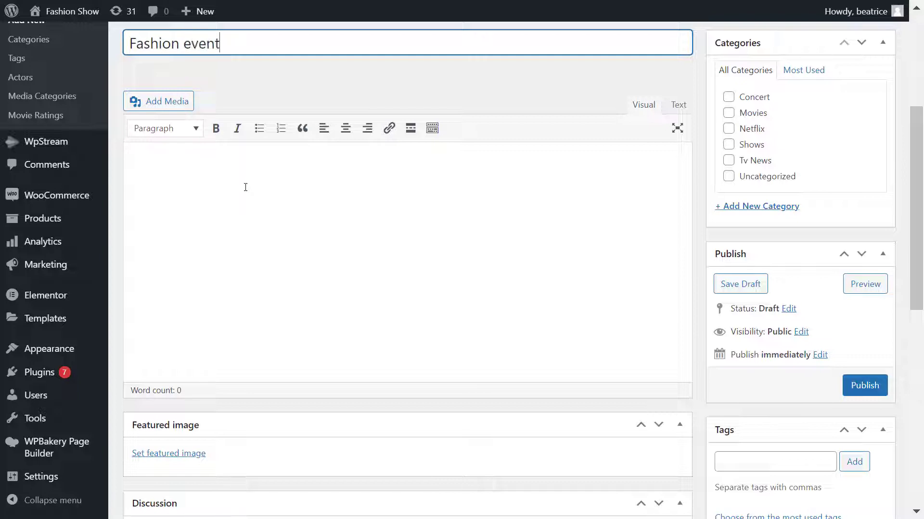
pyautogui.click(177, 451)
pyautogui.click(126, 65)
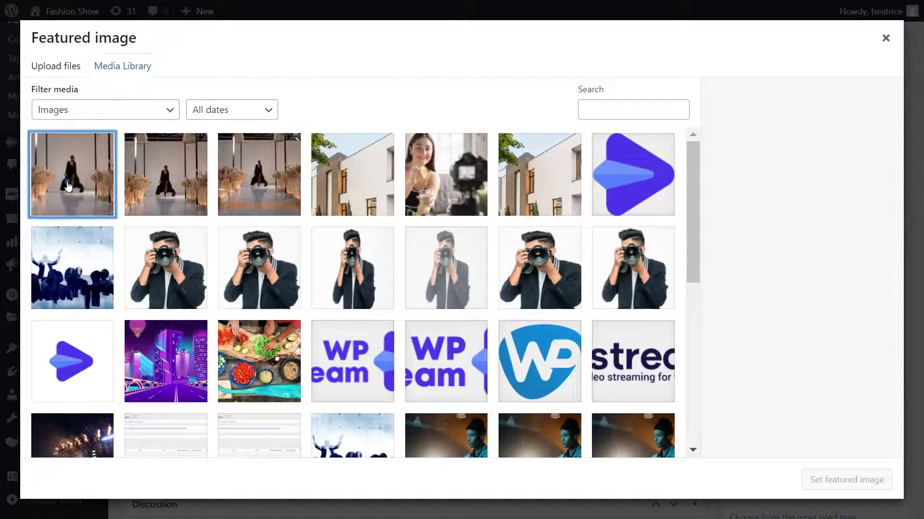
pyautogui.click(70, 175)
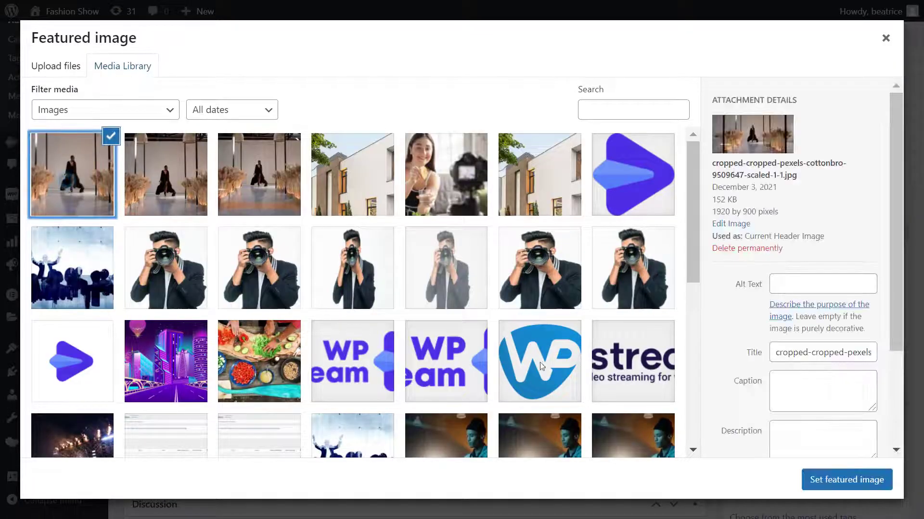
pyautogui.click(841, 480)
# Step: Tag the channel 'fashion show' and file it under the Shows category
pyautogui.scroll(-2, 487, 409)
pyautogui.scroll(7, 488, 408)
pyautogui.scroll(-3, 288, 288)
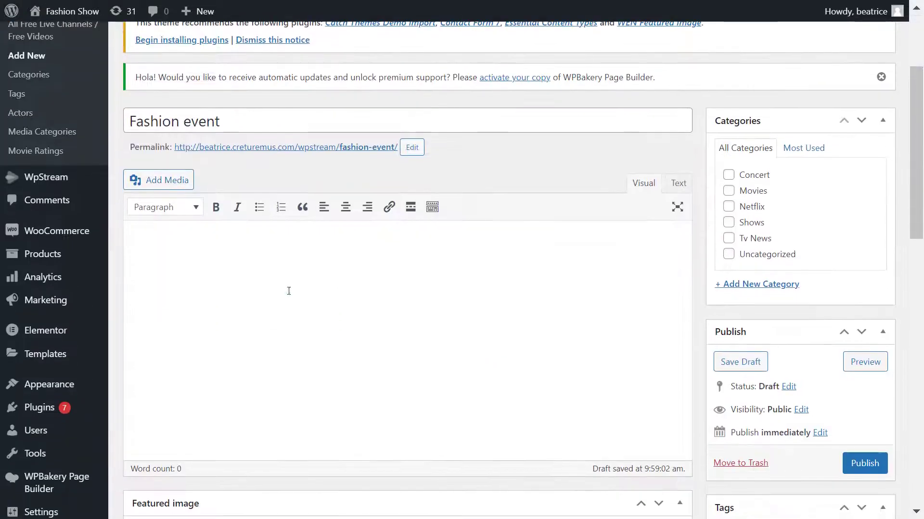
pyautogui.click(289, 292)
pyautogui.scroll(-3, 288, 292)
pyautogui.click(820, 384)
pyautogui.write('fashion show')
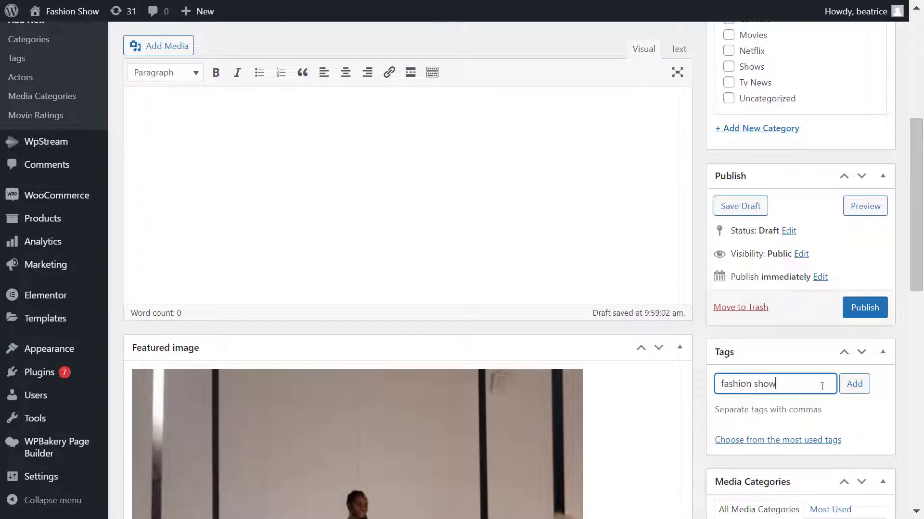
pyautogui.press('Return')
pyautogui.scroll(2, 823, 385)
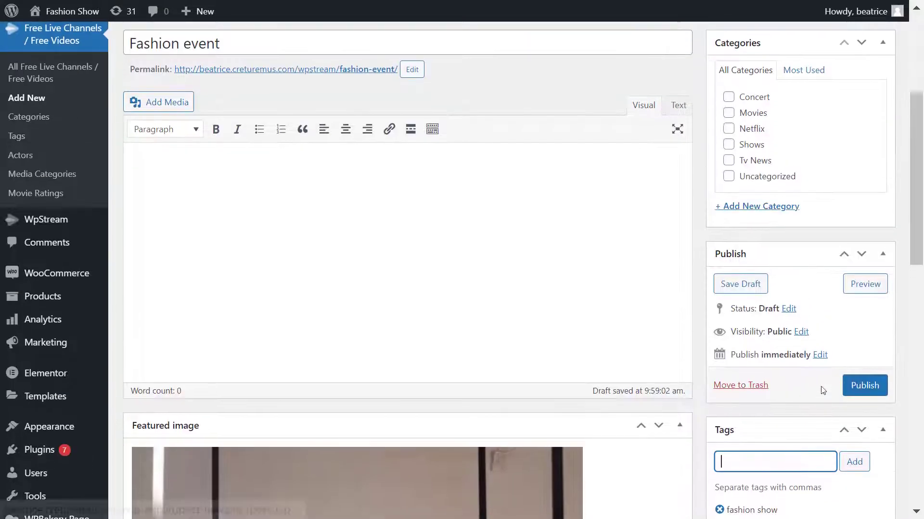
pyautogui.click(751, 144)
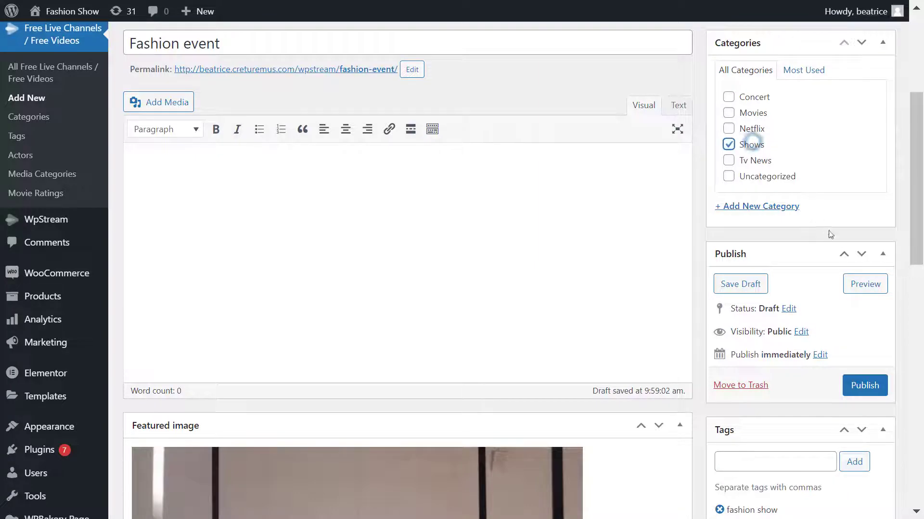
# Step: Publish the Fashion event channel
pyautogui.scroll(3, 832, 235)
pyautogui.scroll(-5, 832, 235)
pyautogui.click(868, 308)
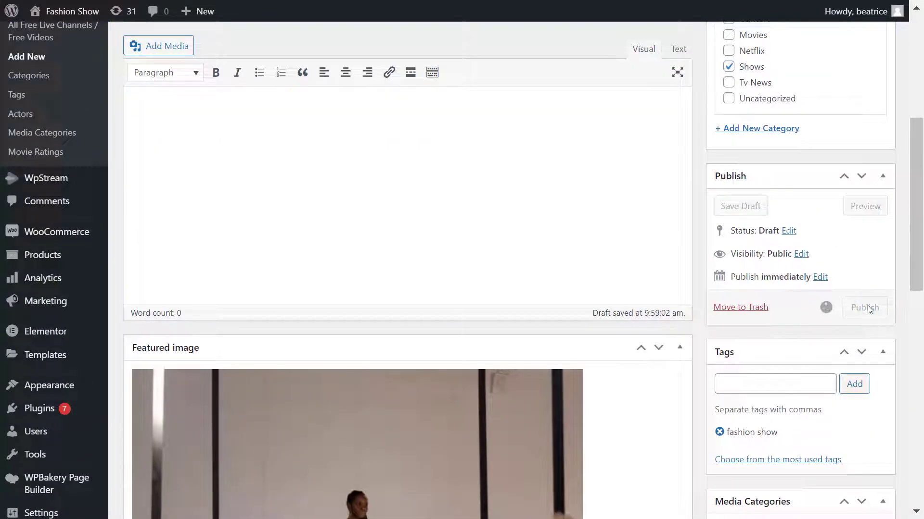
pyautogui.scroll(-3, 870, 309)
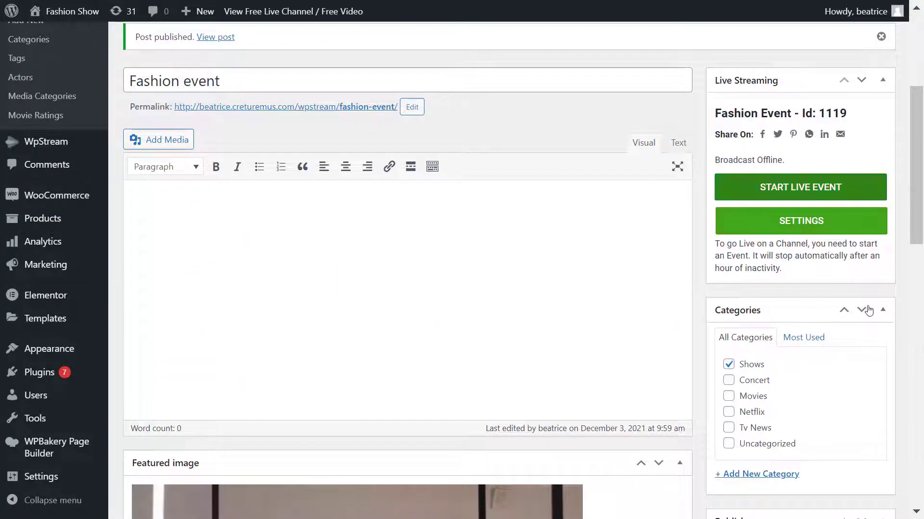
# Step: Switch Record Live Stream on for Fashion event and press START LIVE EVENT
pyautogui.click(836, 211)
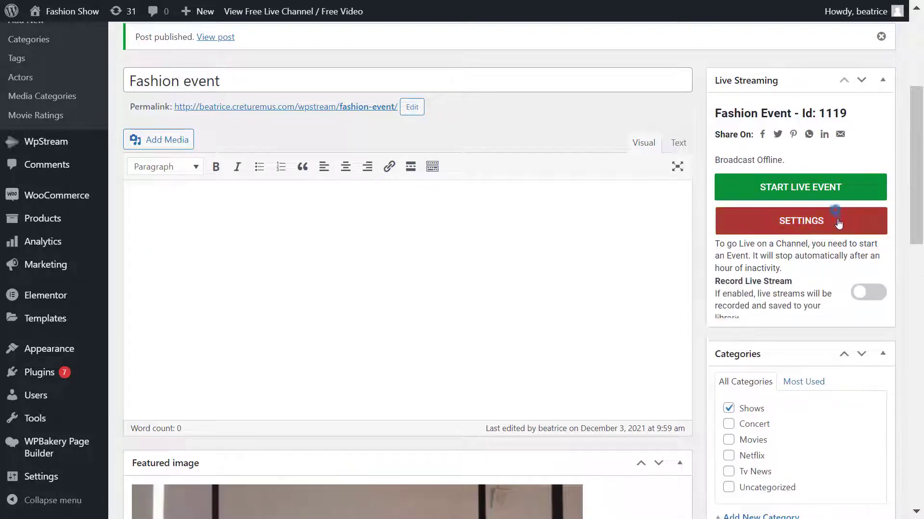
pyautogui.scroll(-3, 837, 225)
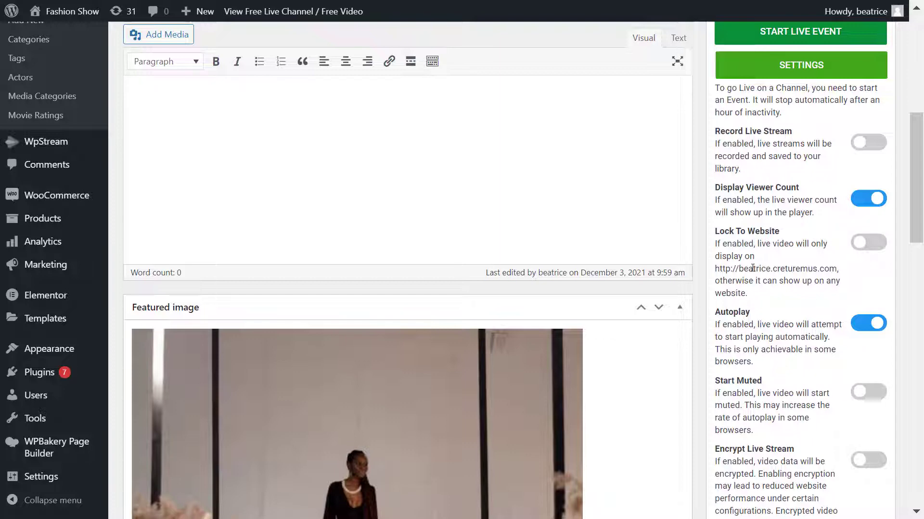
pyautogui.scroll(-2, 753, 268)
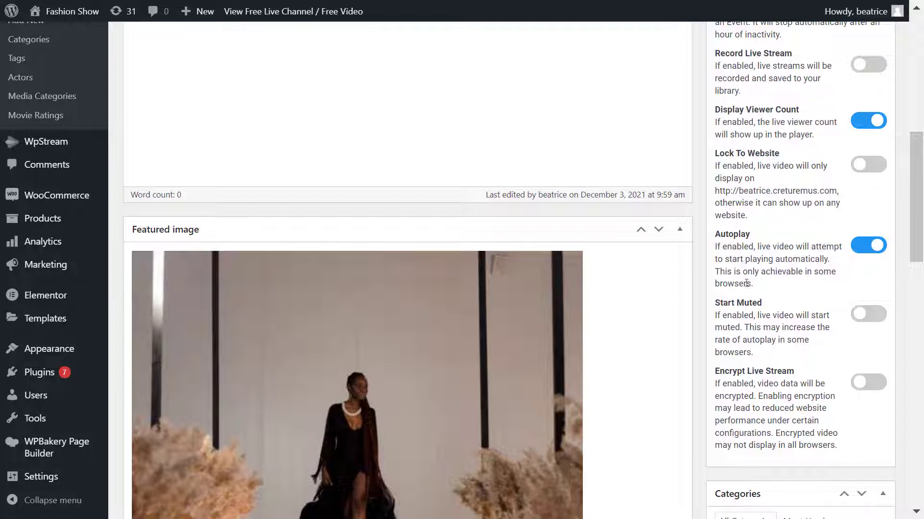
pyautogui.scroll(2, 769, 408)
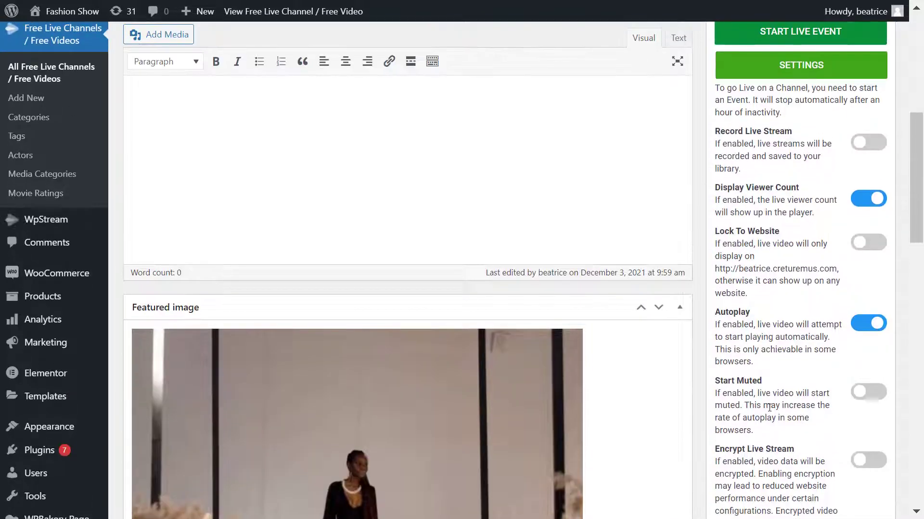
pyautogui.click(872, 150)
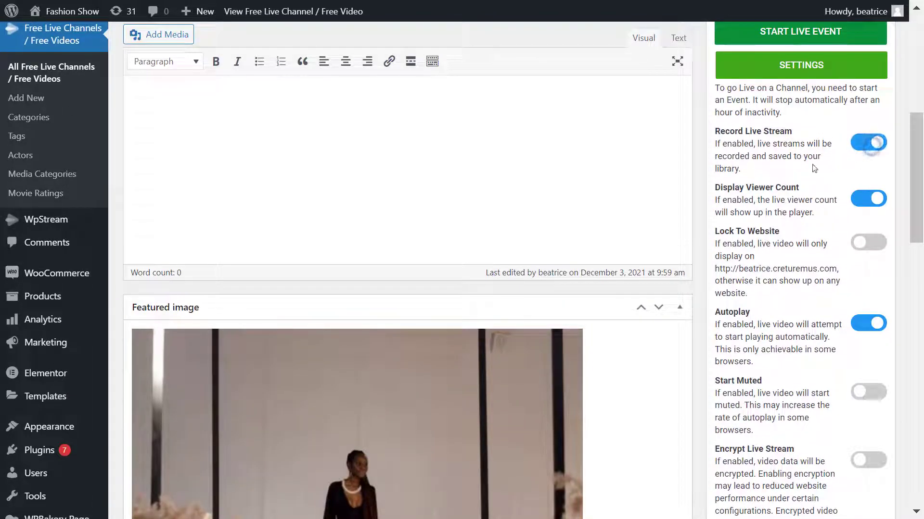
pyautogui.scroll(2, 772, 181)
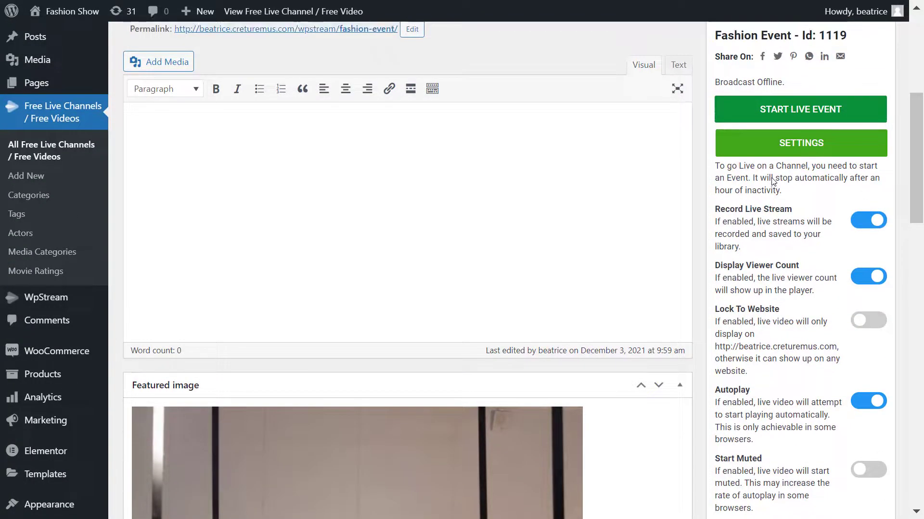
pyautogui.click(851, 109)
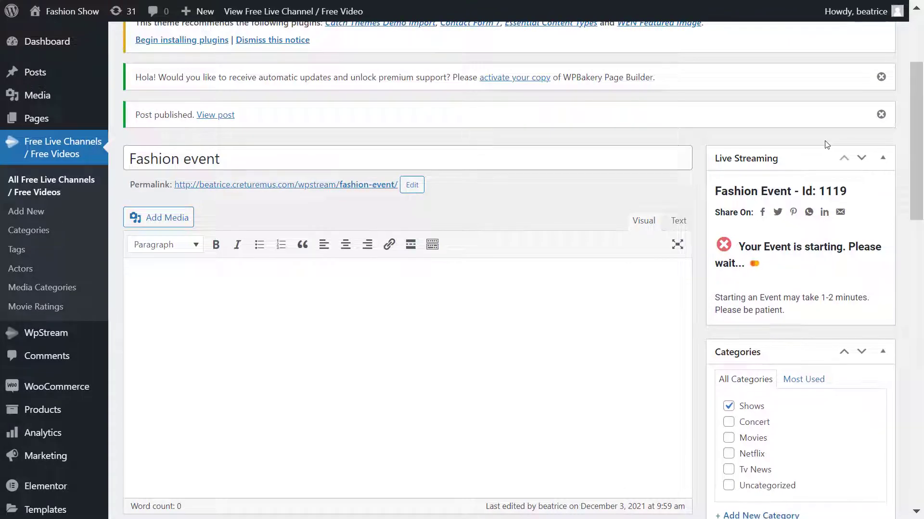
# Step: Give OBS Studio the Fashion event channel's server and stream key, then start streaming
pyautogui.scroll(-2, 825, 140)
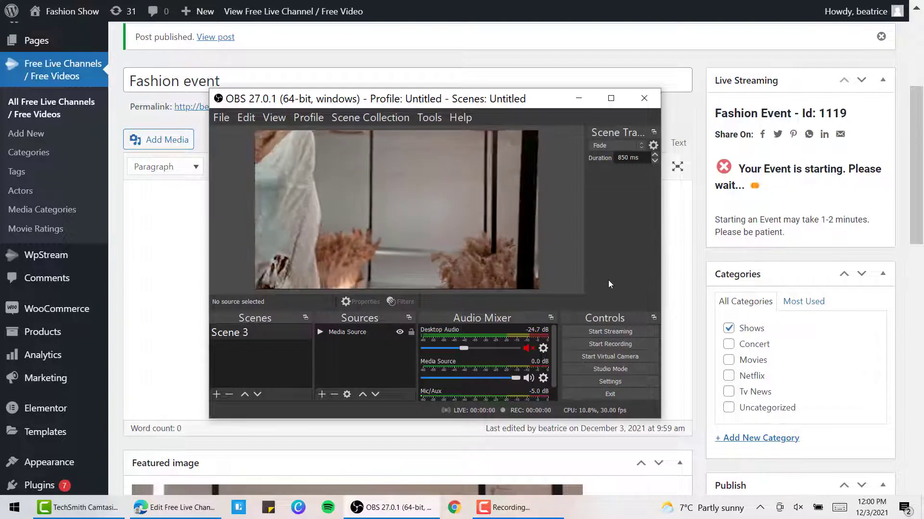
pyautogui.click(633, 384)
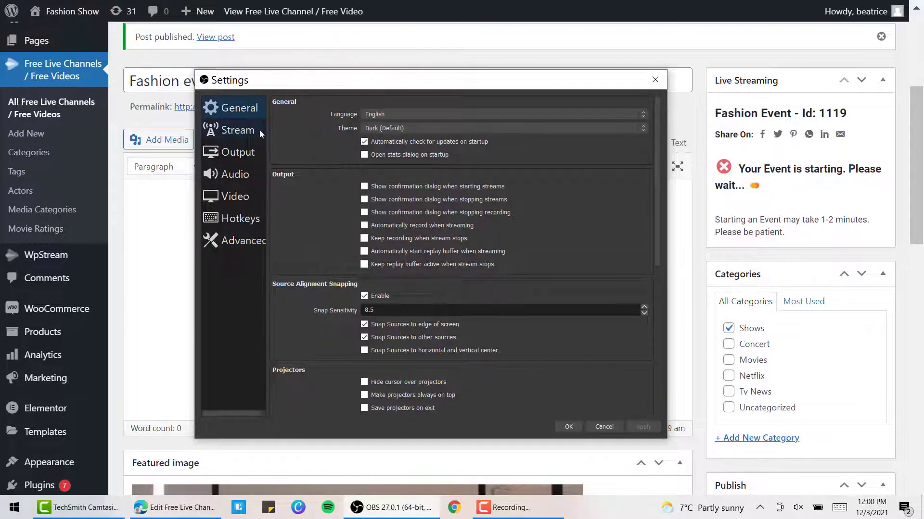
pyautogui.click(260, 134)
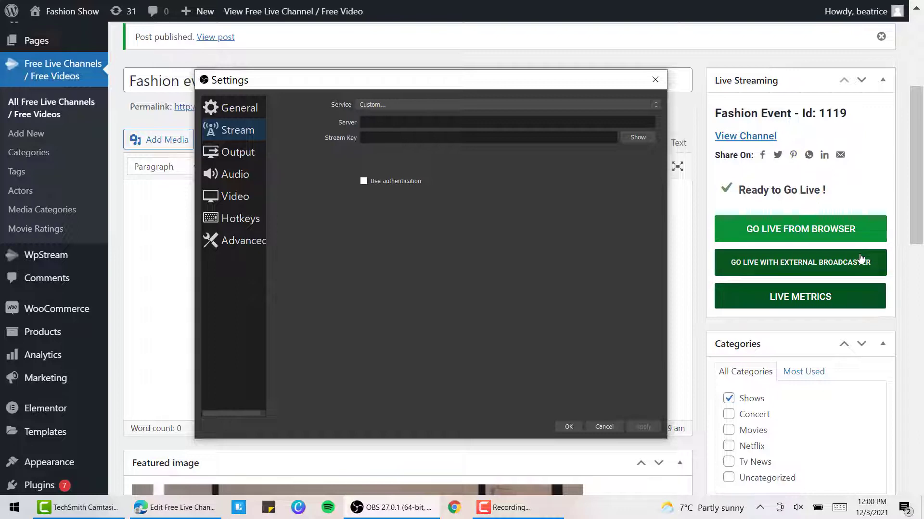
pyautogui.click(881, 264)
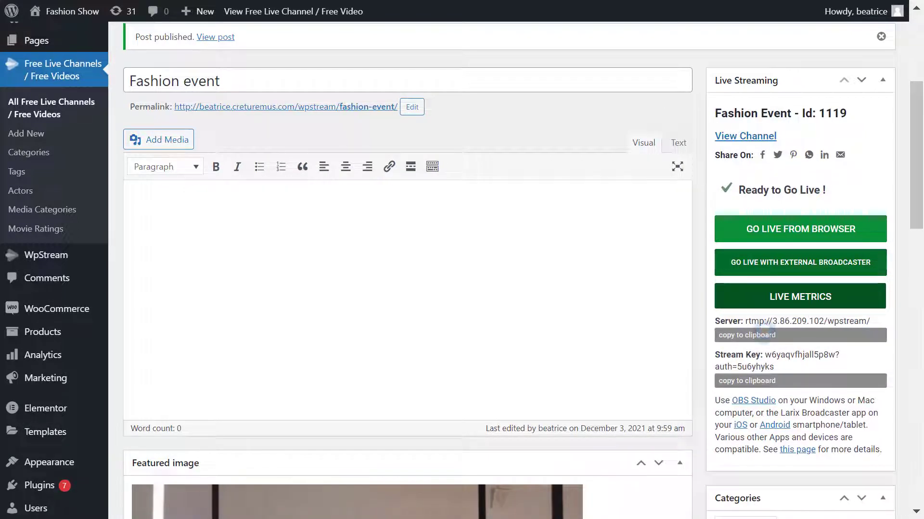
pyautogui.hotkey('alt', 'Tab')
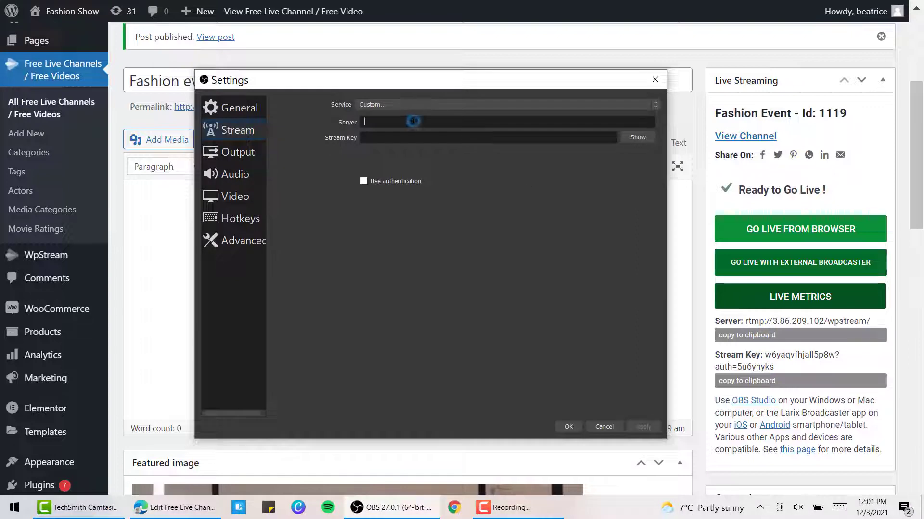
pyautogui.click(761, 383)
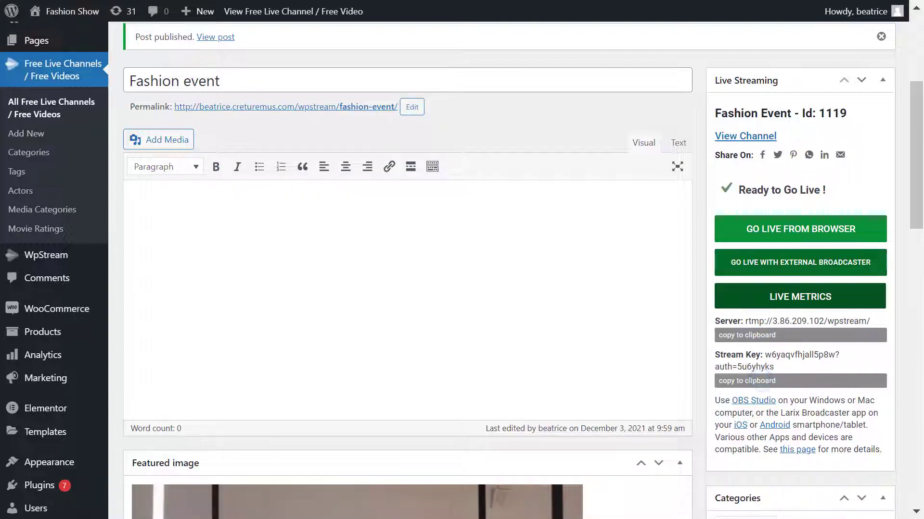
pyautogui.hotkey('alt', 'Tab')
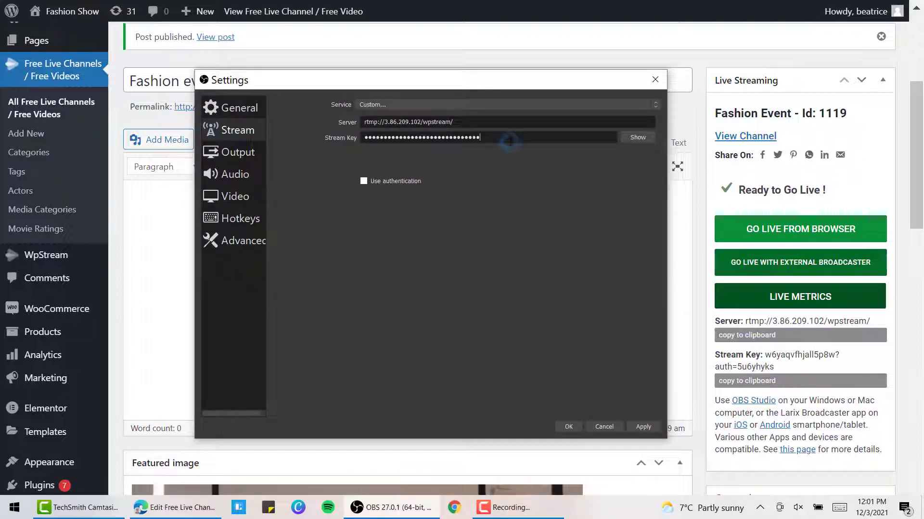
pyautogui.click(569, 427)
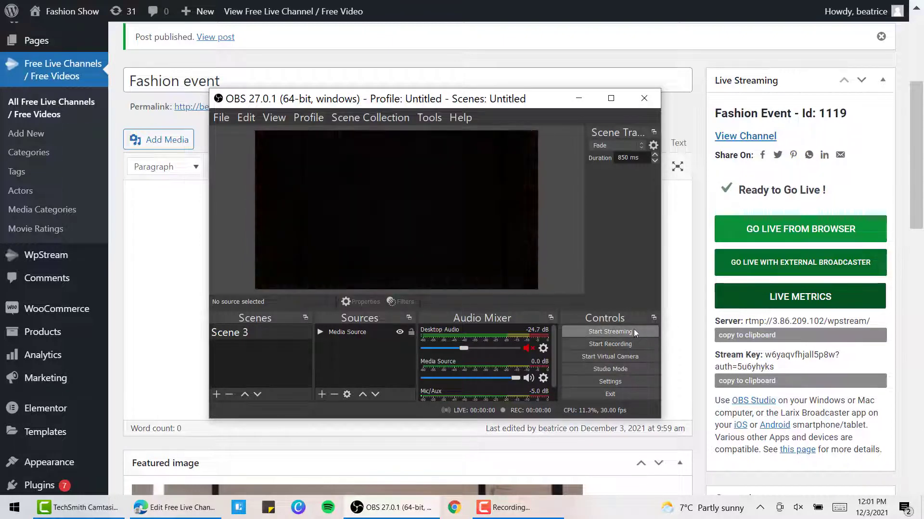
pyautogui.click(610, 331)
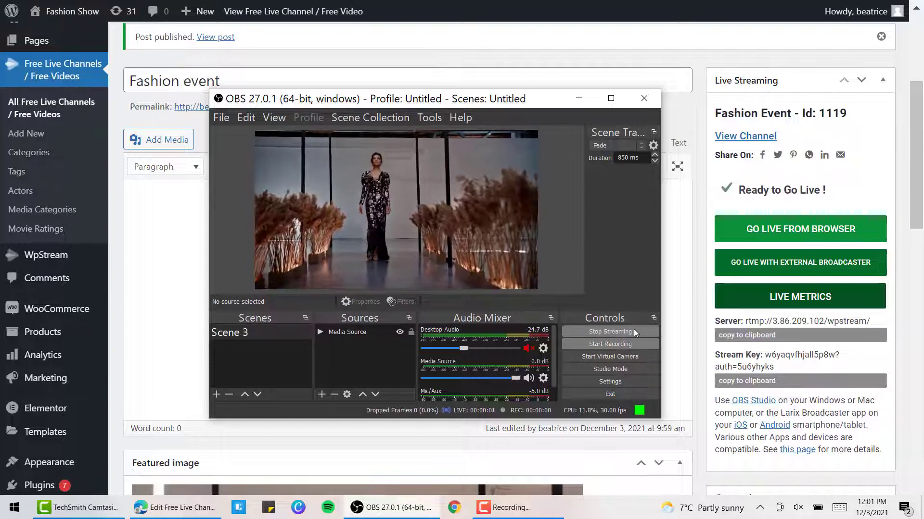
pyautogui.click(775, 138)
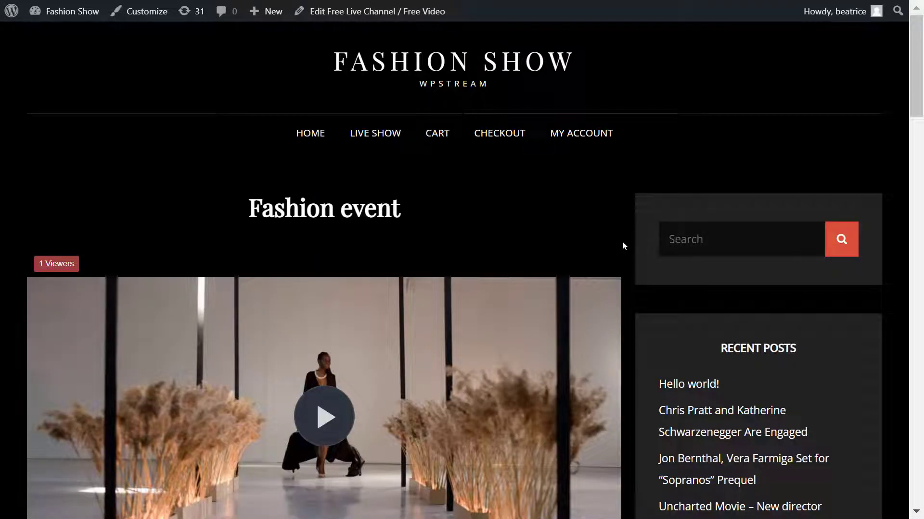
# Step: Watch the live runway stream on the Fashion event page in picture-in-picture and full screen
pyautogui.scroll(-1, 350, 433)
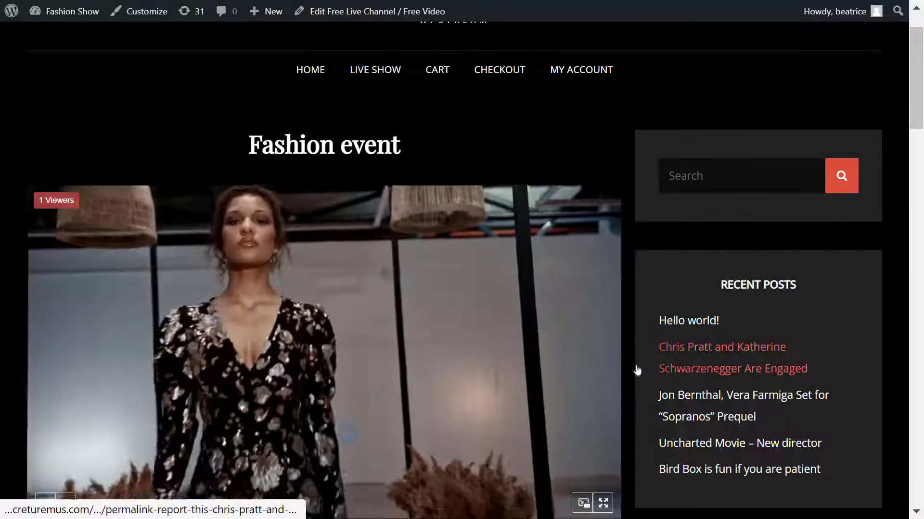
pyautogui.scroll(1, 683, 356)
pyautogui.scroll(-2, 704, 354)
pyautogui.scroll(2, 705, 351)
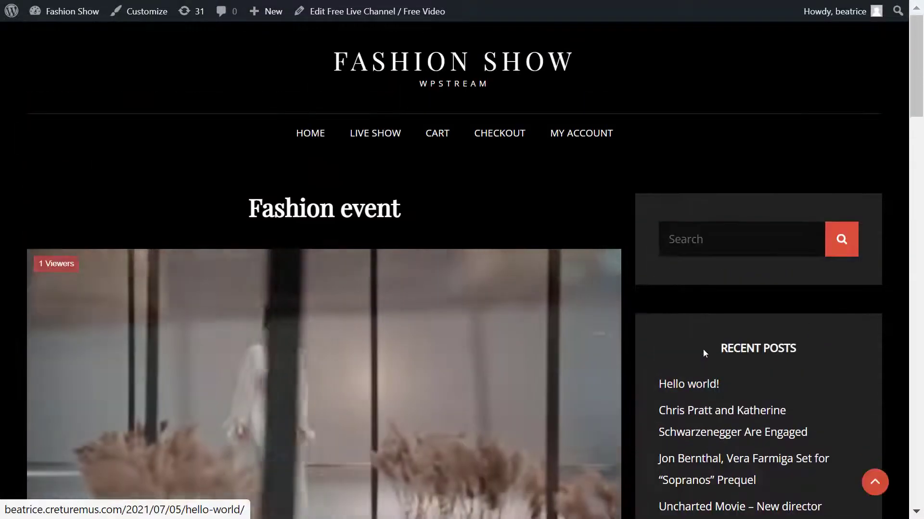
pyautogui.scroll(-2, 534, 322)
pyautogui.scroll(-2, 534, 322)
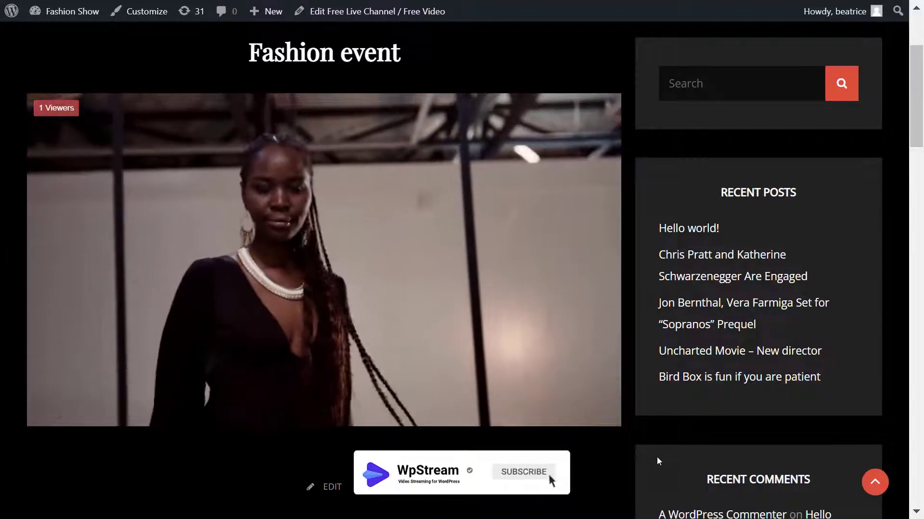
pyautogui.moveTo(585, 408)
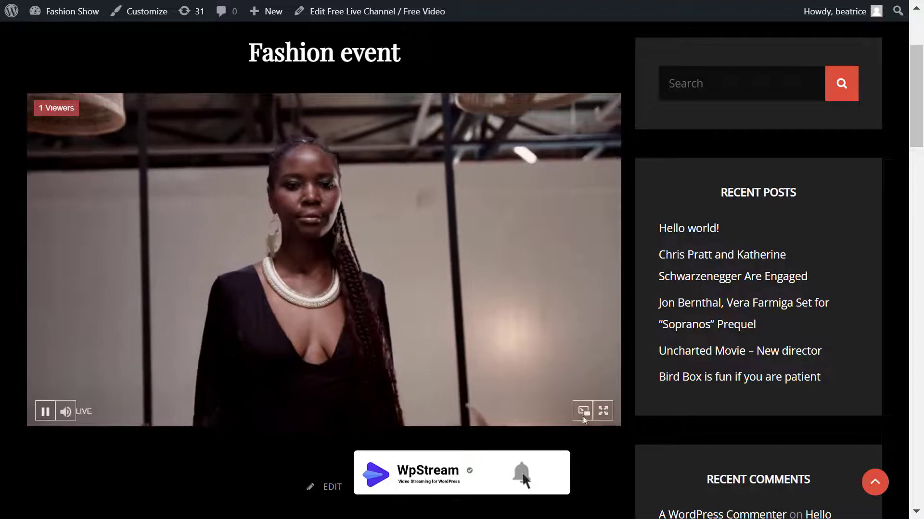
pyautogui.click(581, 416)
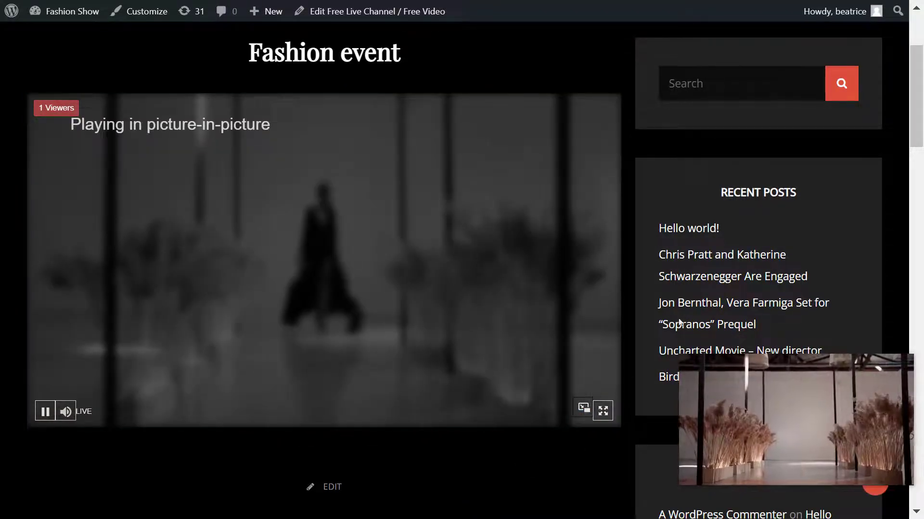
pyautogui.moveTo(715, 429); pyautogui.dragTo(661, 187)
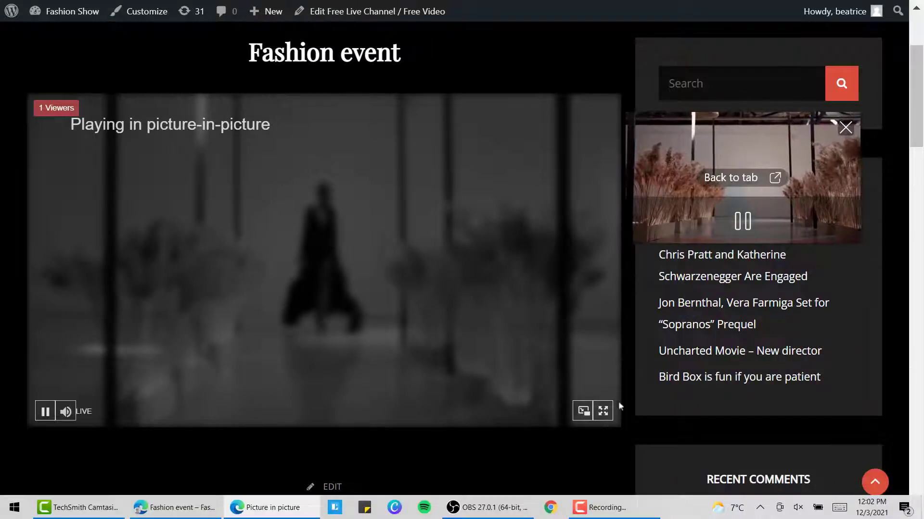
pyautogui.click(773, 178)
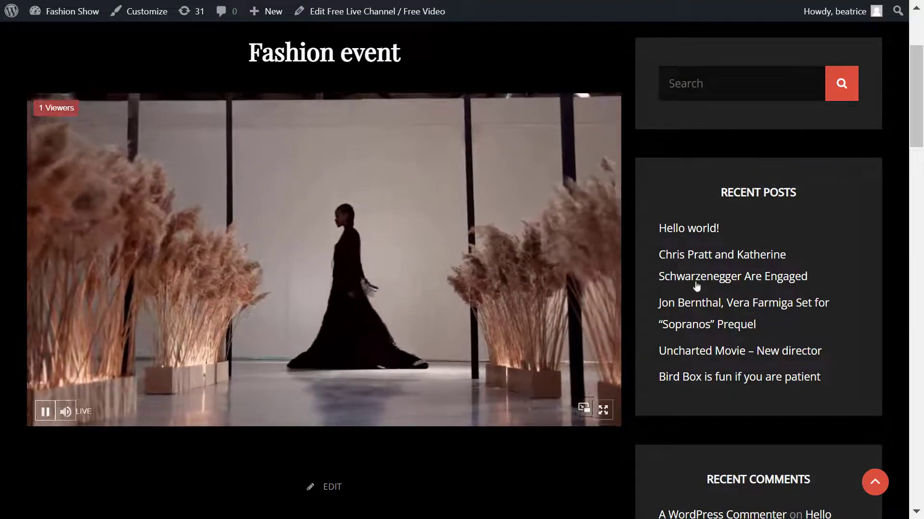
pyautogui.click(603, 409)
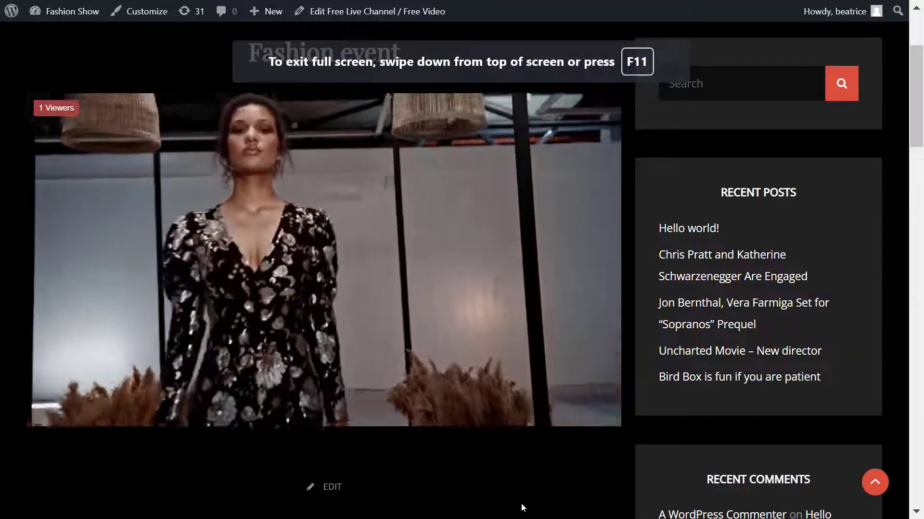
# Step: Stop streaming in OBS Studio and confirm the Fashion event page shows the stream paused
pyautogui.scroll(3, 665, 264)
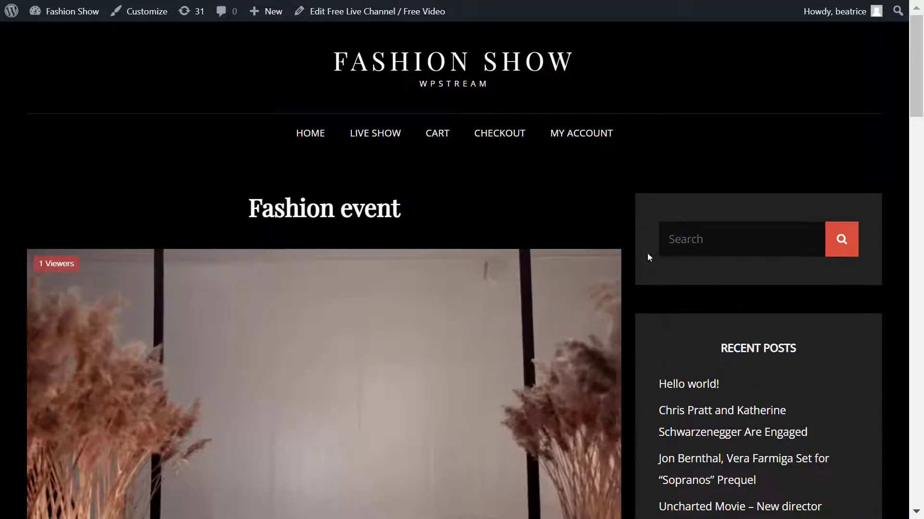
pyautogui.hotkey('alt', 'Tab')
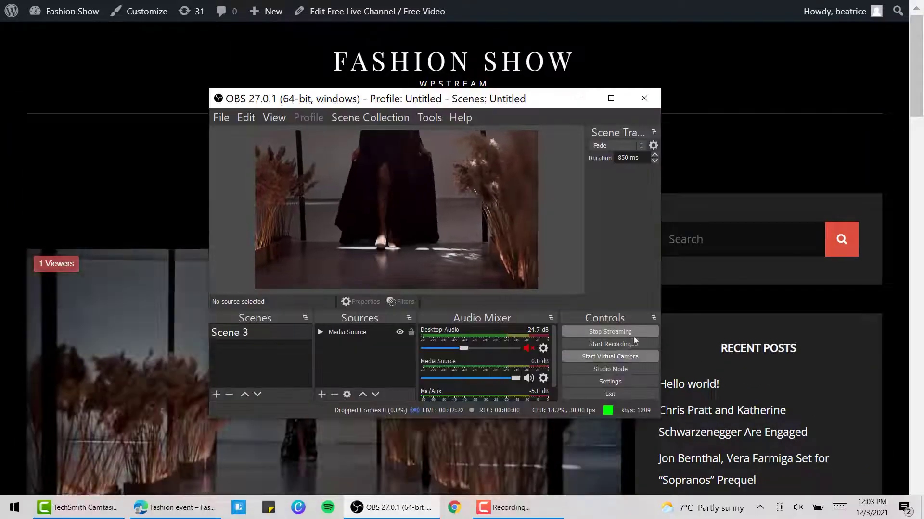
pyautogui.click(625, 332)
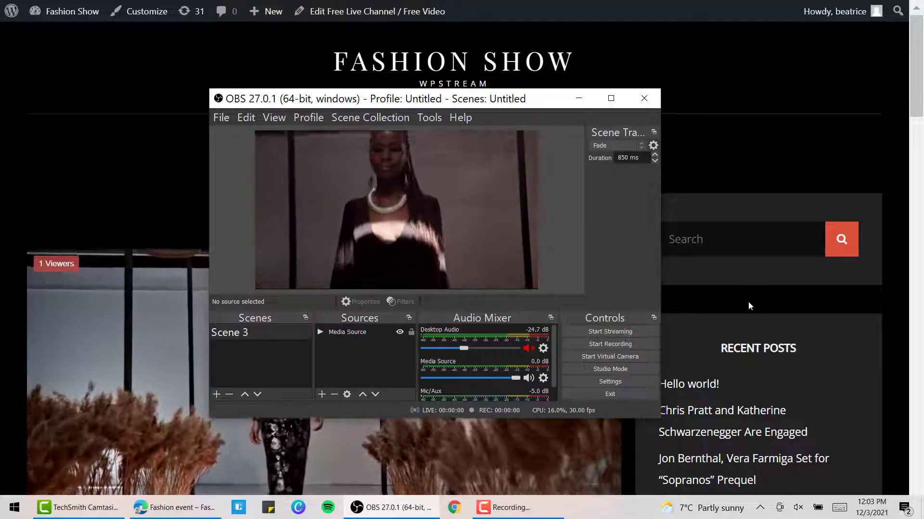
pyautogui.click(749, 302)
pyautogui.scroll(-3, 596, 433)
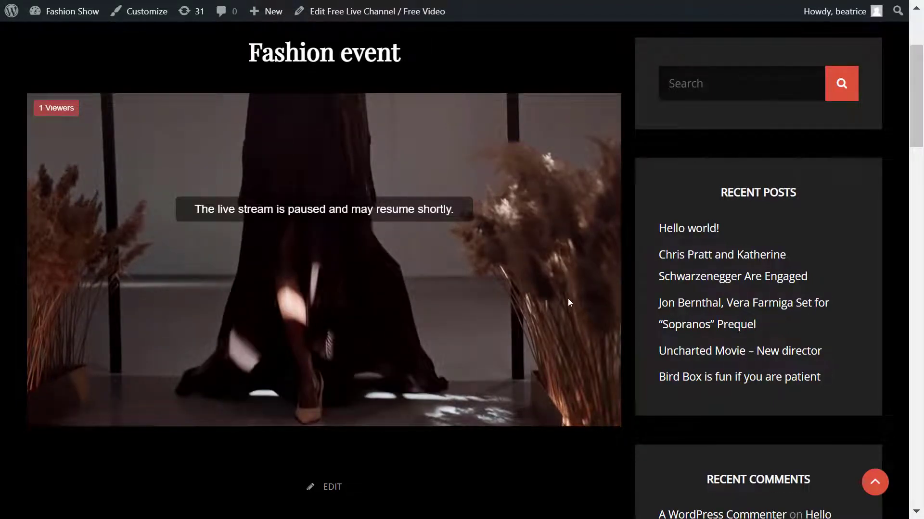
pyautogui.scroll(3, 568, 302)
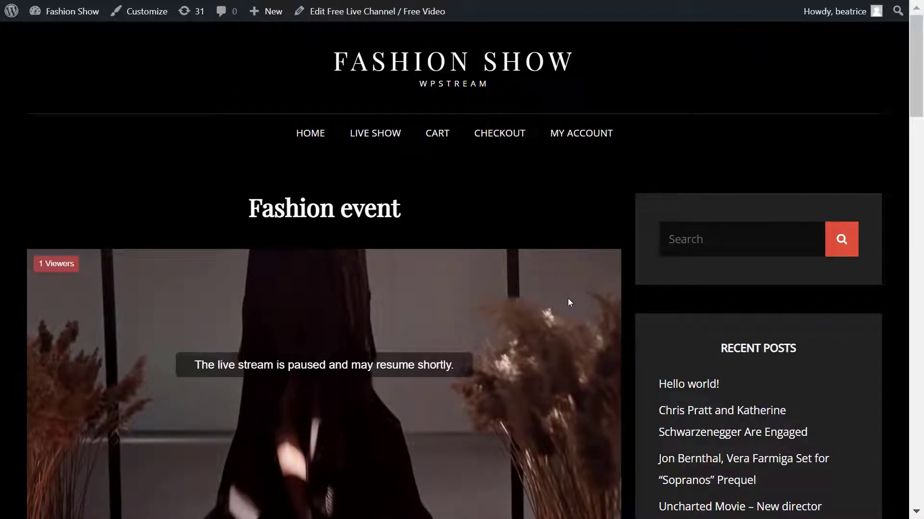
# Step: Create a new free VOD from the 26 MB recorded stream in WpStream Media Management
pyautogui.click(10, 14)
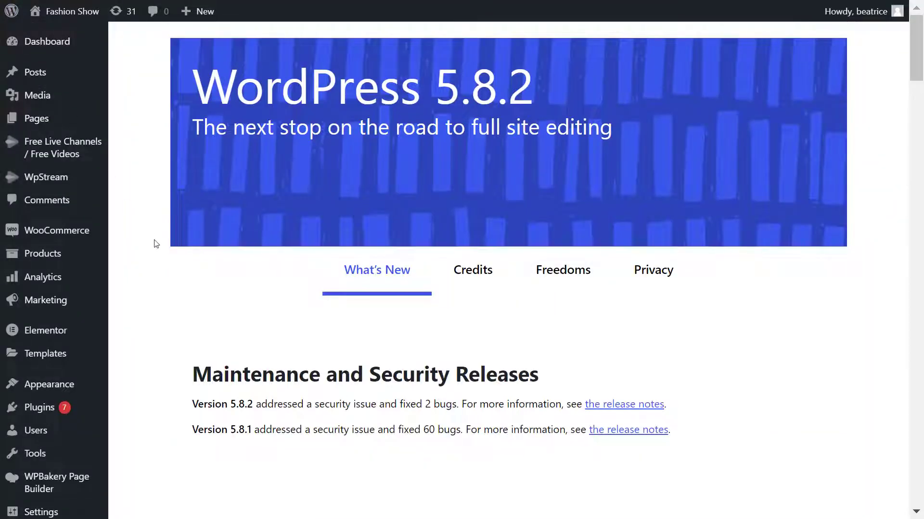
pyautogui.moveTo(69, 194)
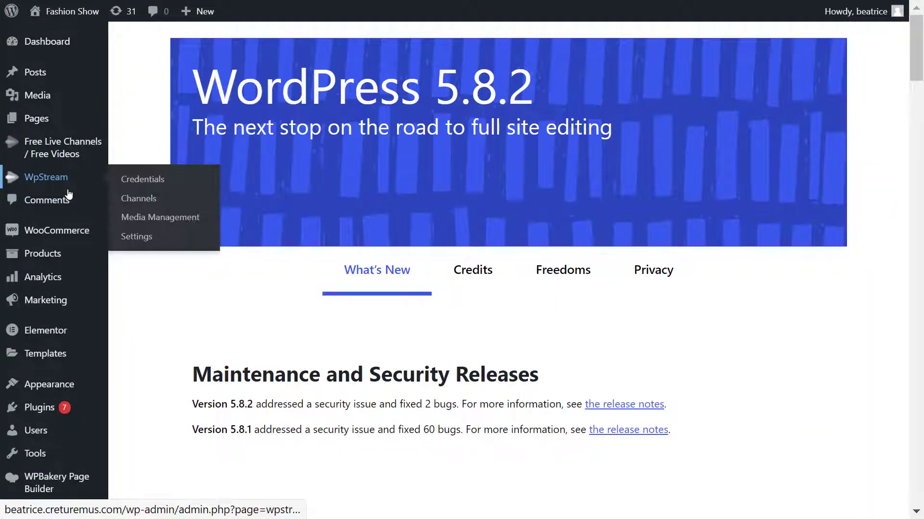
pyautogui.click(149, 220)
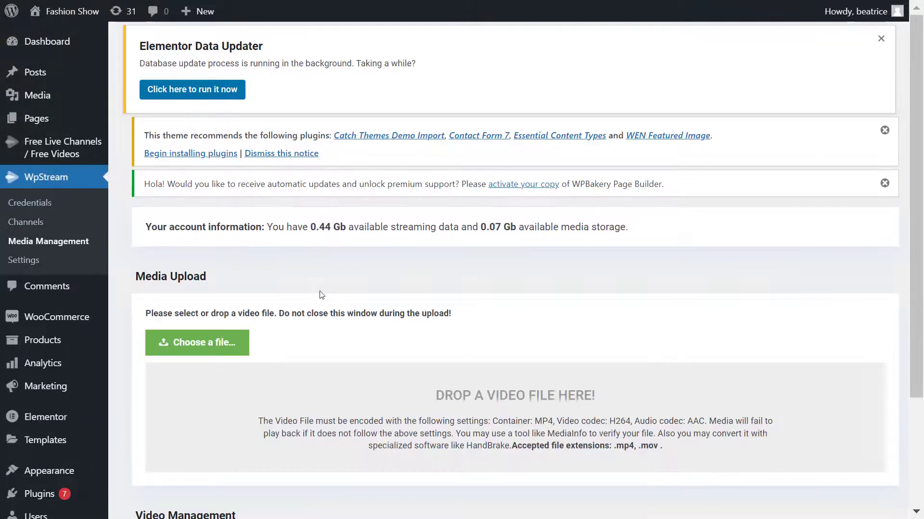
pyautogui.scroll(-3, 437, 336)
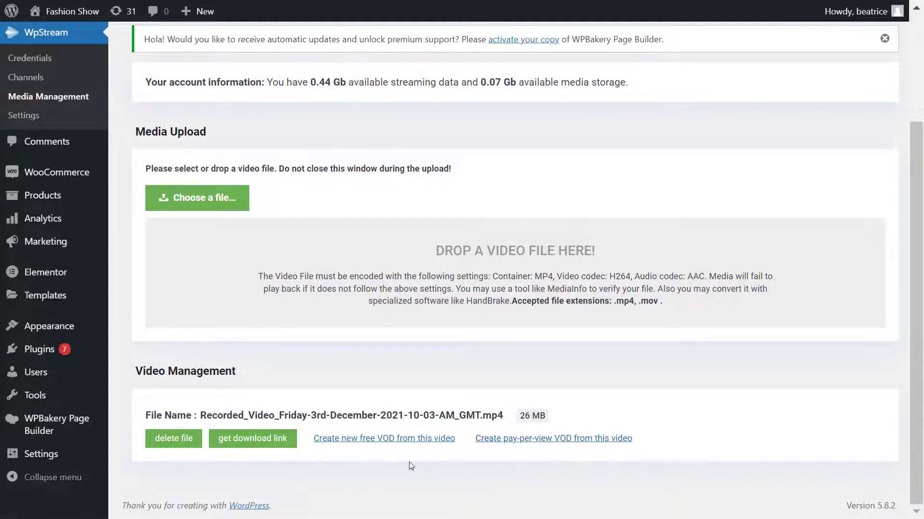
pyautogui.click(372, 440)
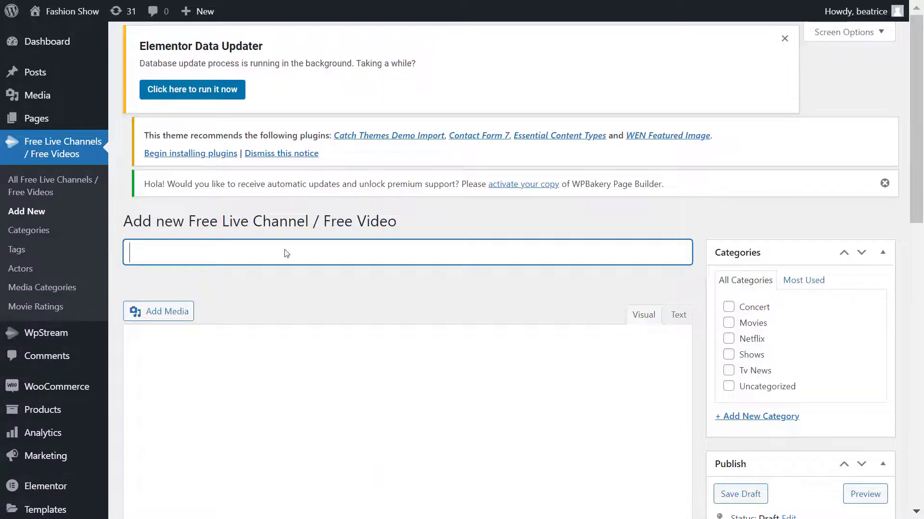
# Step: Title the video 'Fashion show' and set the runway photo from the Media Library as its featured image
pyautogui.click(285, 250)
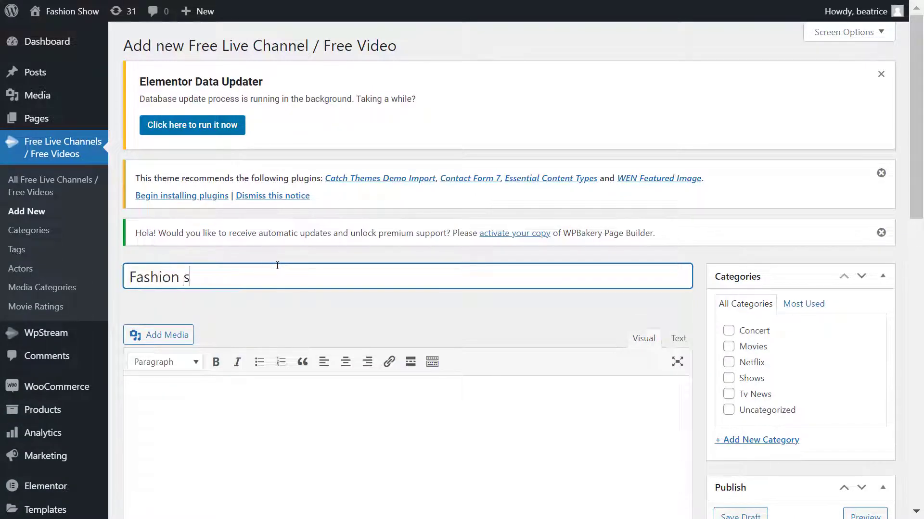
pyautogui.scroll(-6, 240, 308)
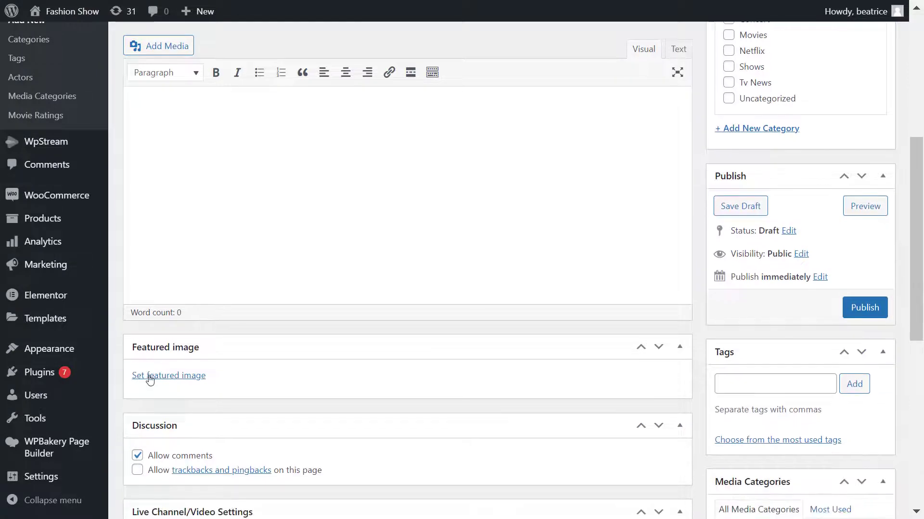
pyautogui.click(149, 376)
pyautogui.click(120, 67)
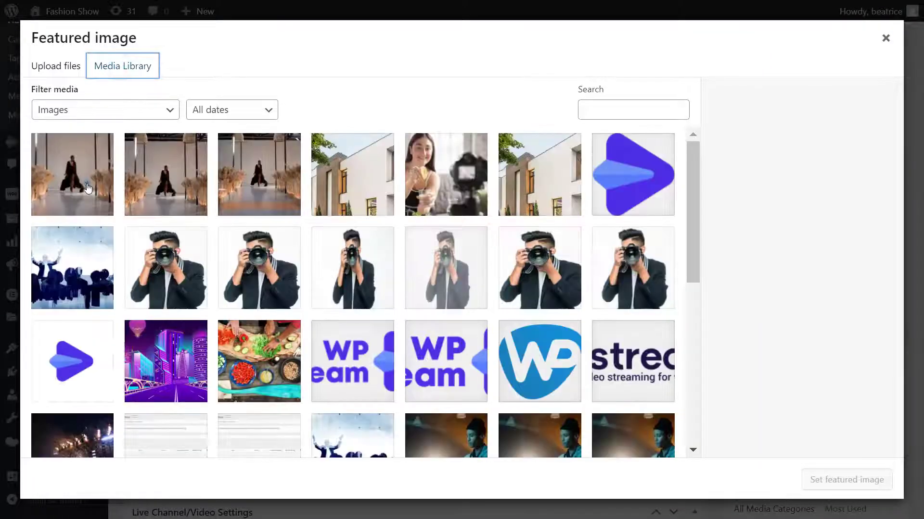
pyautogui.click(88, 184)
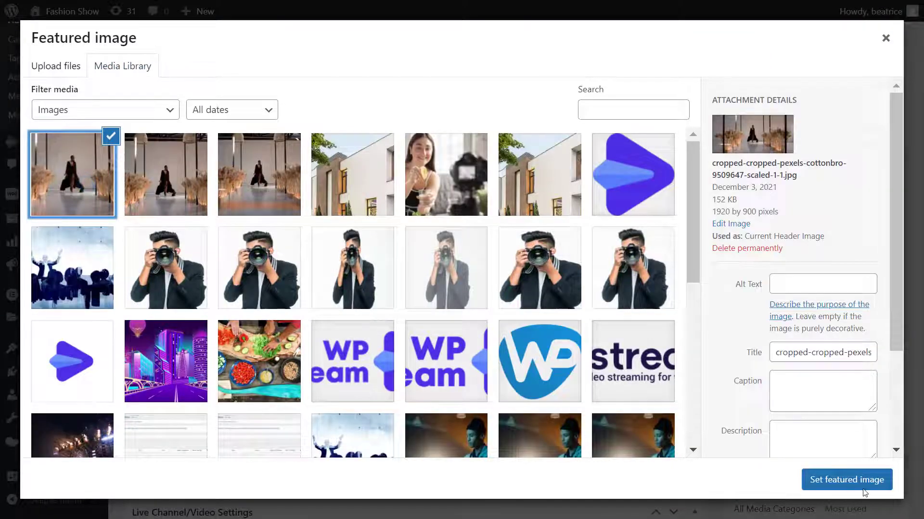
pyautogui.click(864, 488)
# Step: Tag the video 'fashion show', file it under Shows, and publish it
pyautogui.click(774, 384)
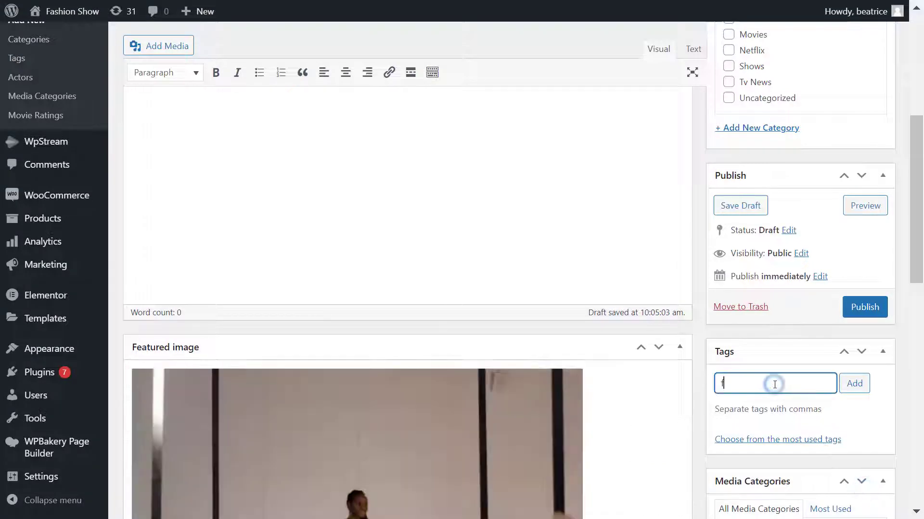
pyautogui.press('Return')
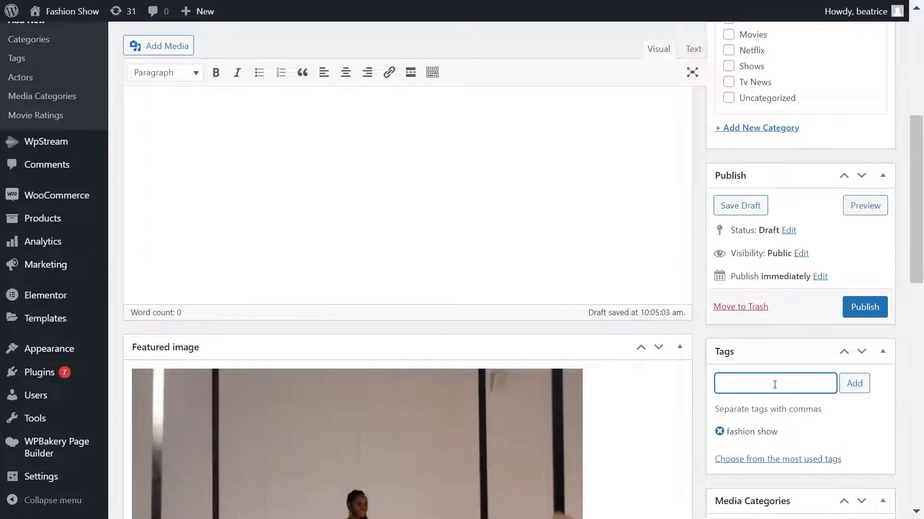
pyautogui.click(758, 68)
pyautogui.scroll(3, 757, 67)
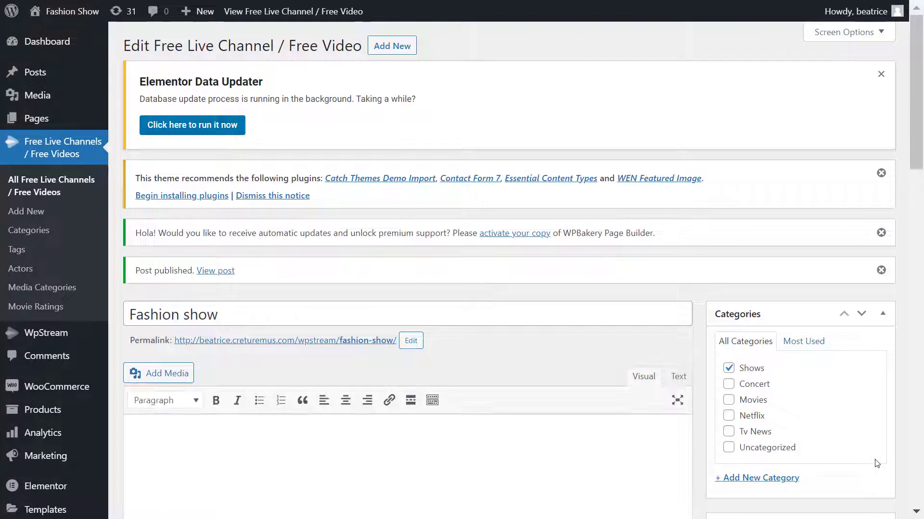
pyautogui.scroll(-5, 877, 463)
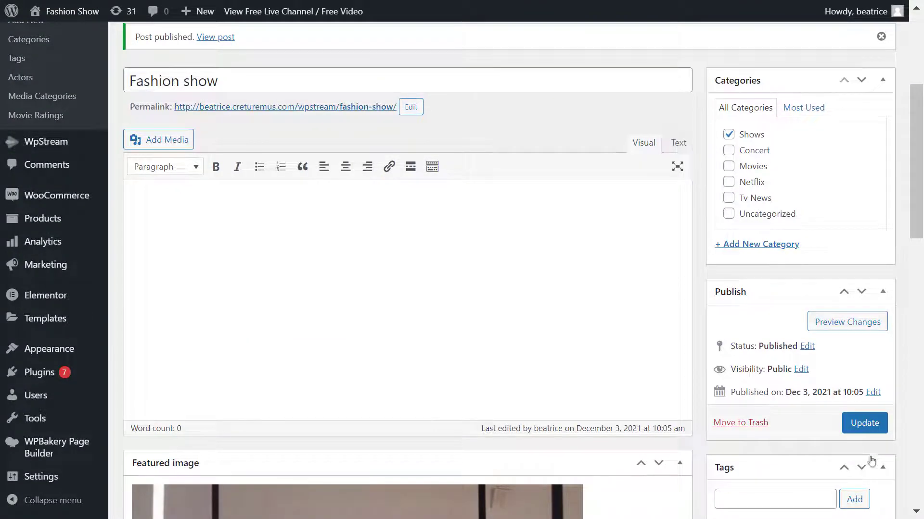
# Step: Open the published Fashion show page and play its video in picture-in-picture, moved to the upper left, before returning it to the page
pyautogui.click(360, 107)
pyautogui.scroll(-4, 411, 478)
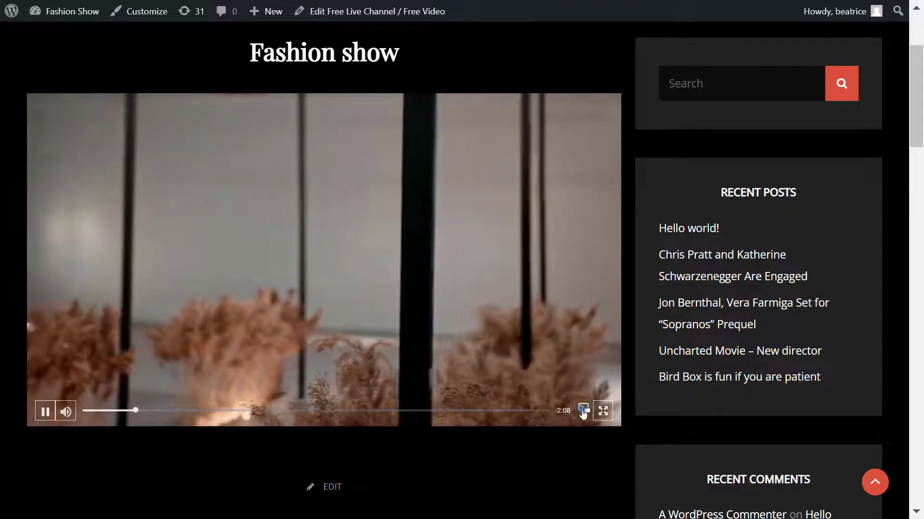
pyautogui.click(584, 411)
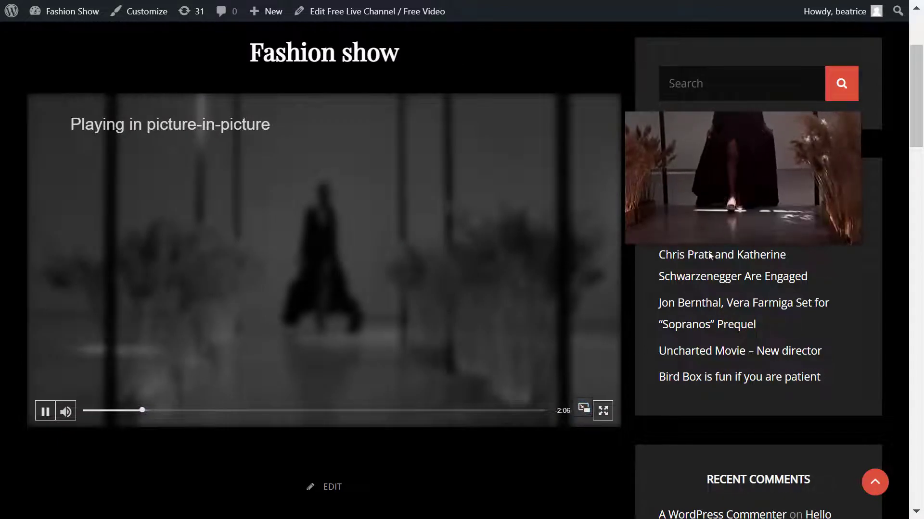
pyautogui.moveTo(781, 163); pyautogui.dragTo(196, 142)
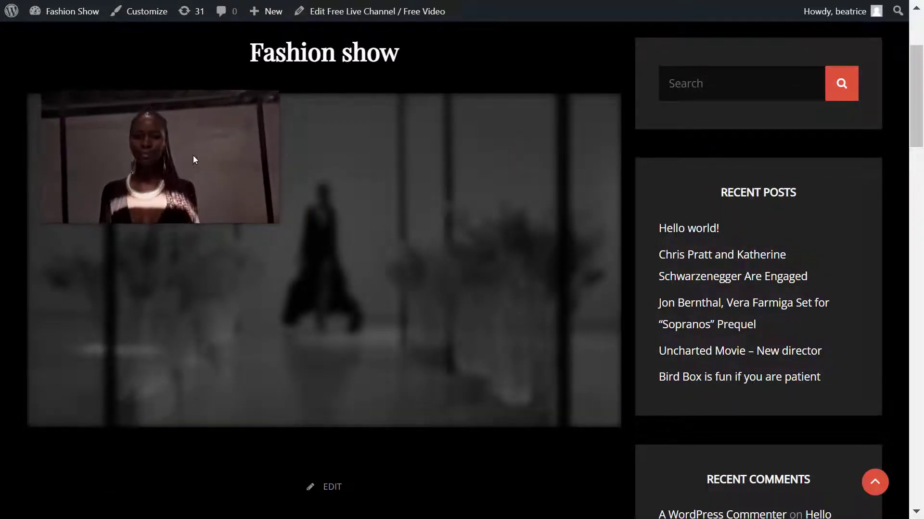
pyautogui.click(182, 155)
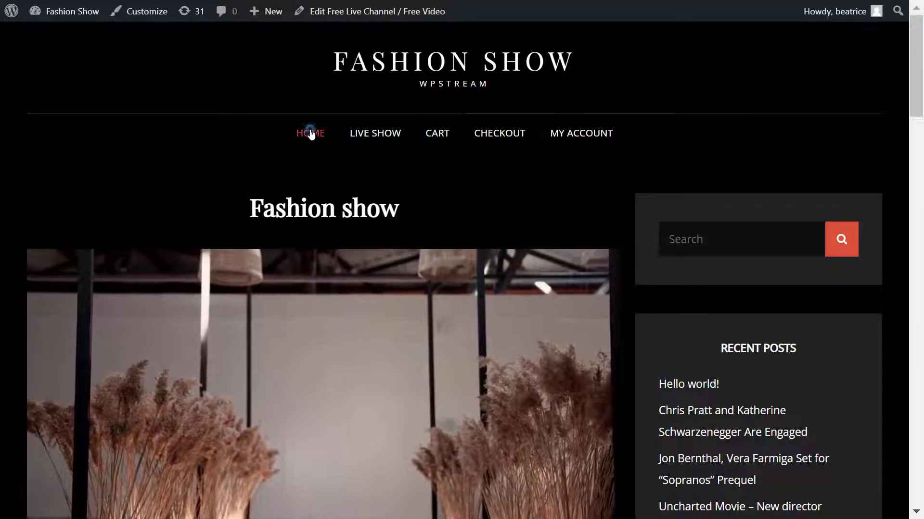
# Step: Open the Fashion Show site's Home page with its runway video background
pyautogui.click(311, 134)
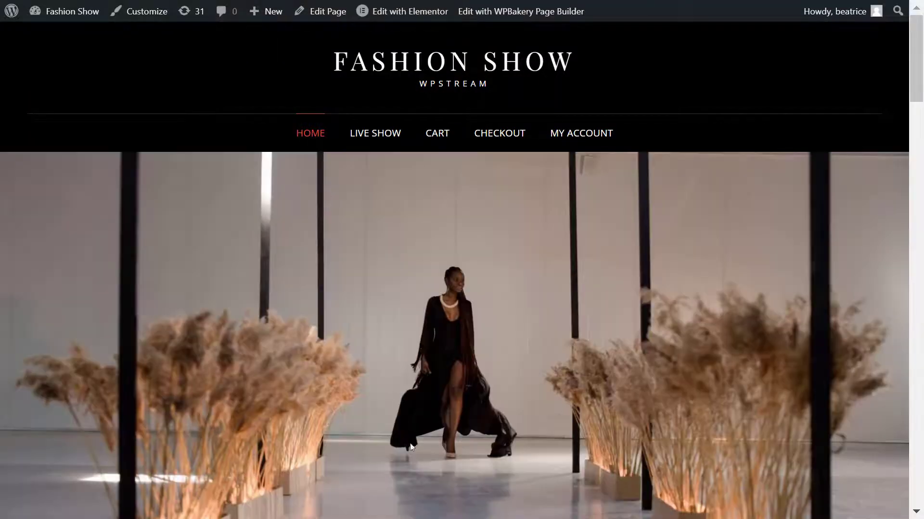